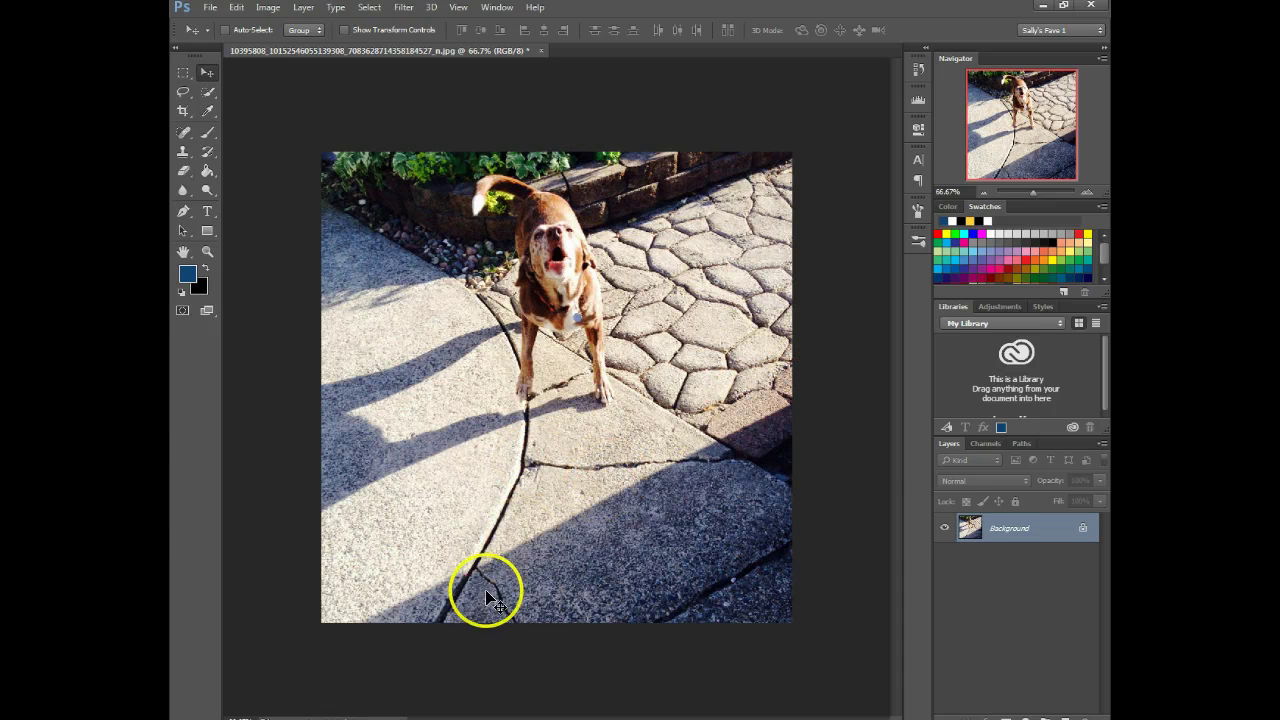
# Step: Duplicate the Background layer twice, creating Background copy and Background copy 2
pyautogui.rightClick(1005, 535)
pyautogui.click(994, 561)
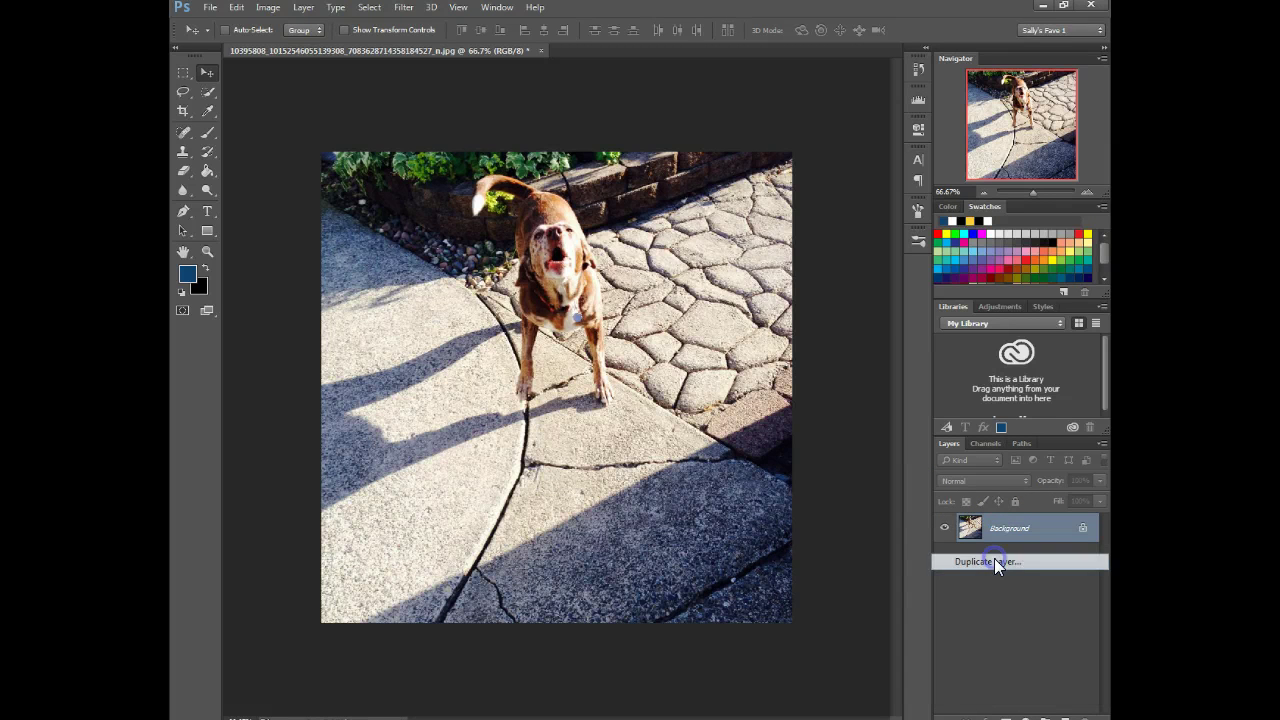
pyautogui.click(766, 222)
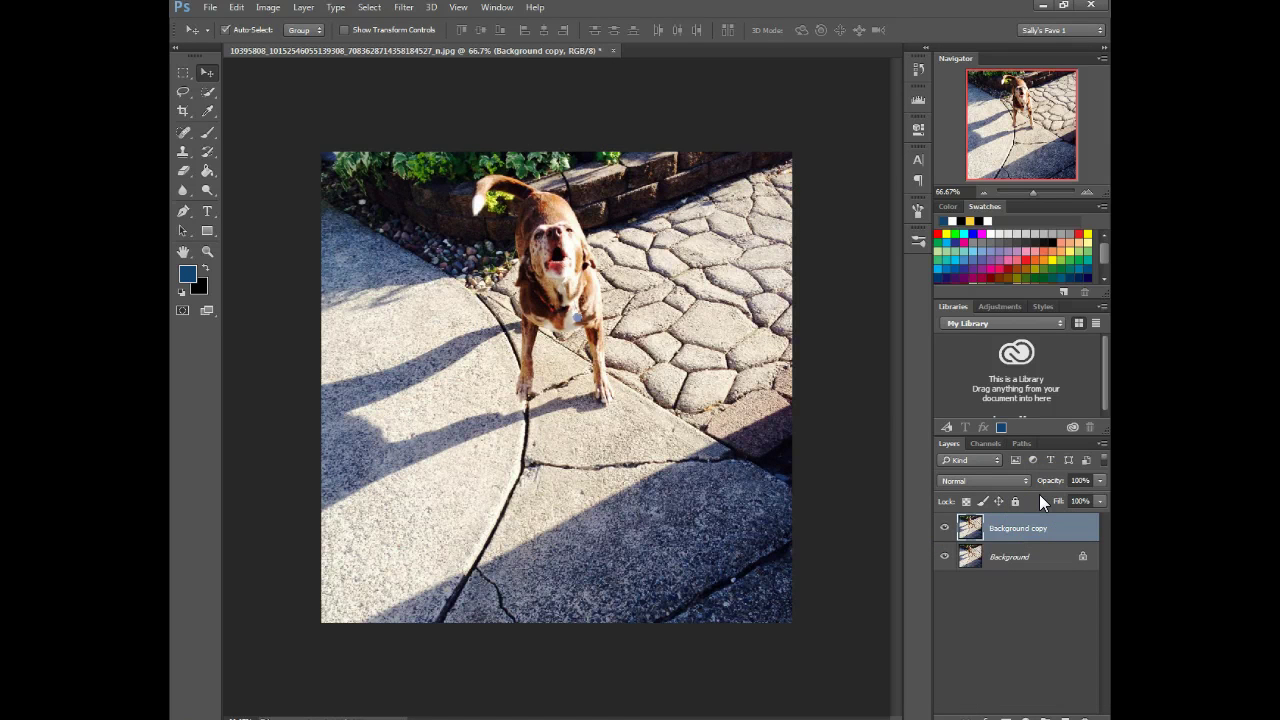
pyautogui.hotkey('ctrl', 'j')
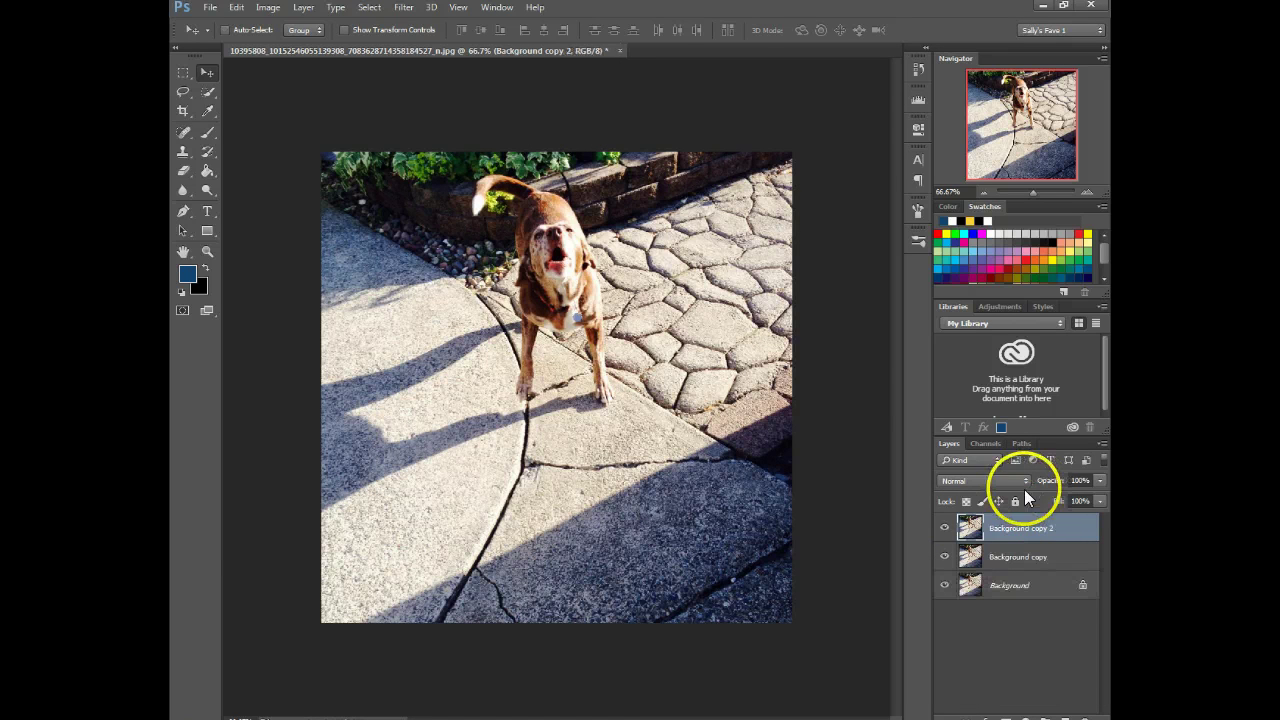
pyautogui.click(946, 527)
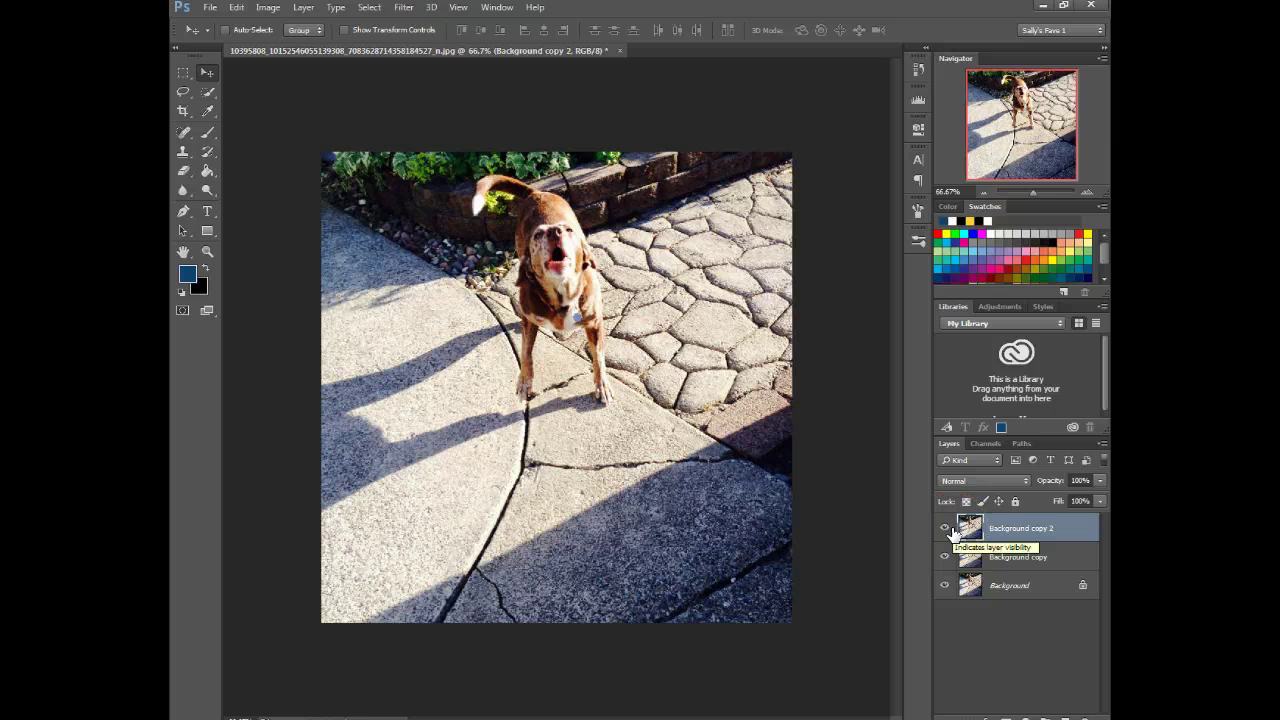
pyautogui.click(223, 251)
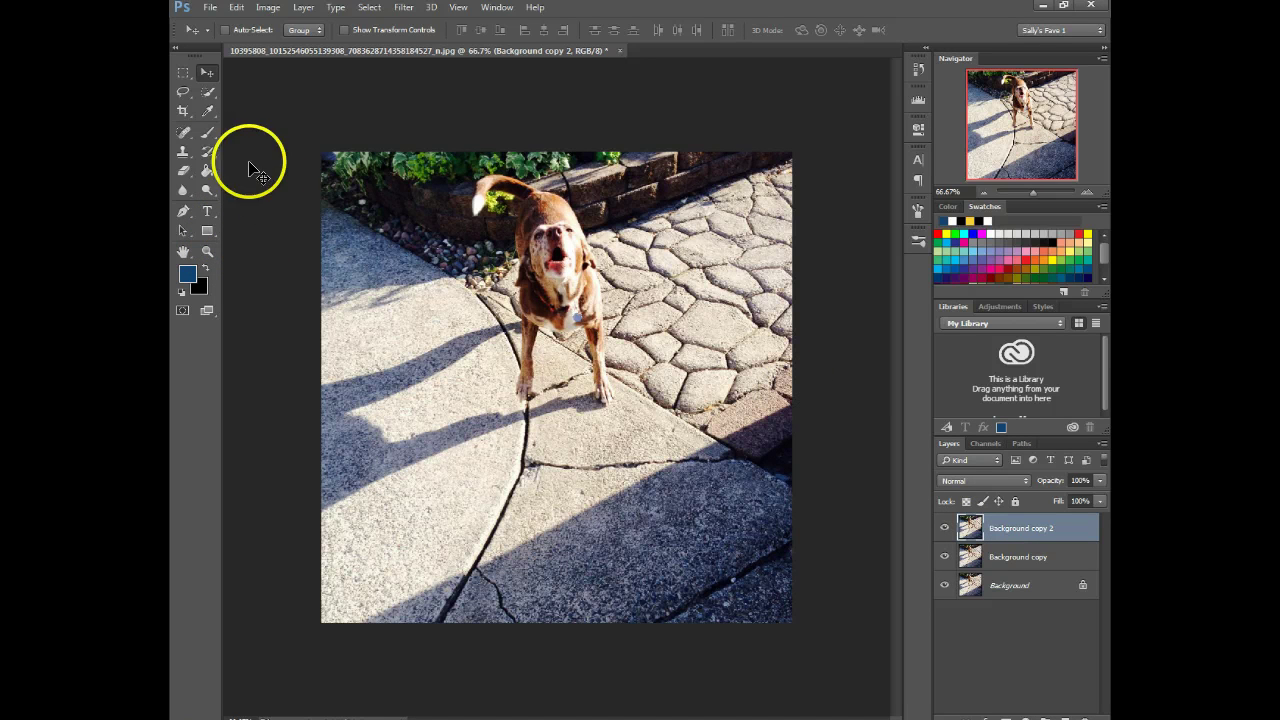
# Step: Switch to the Clone Stamp Tool for retouching Background copy 2
pyautogui.click(185, 150)
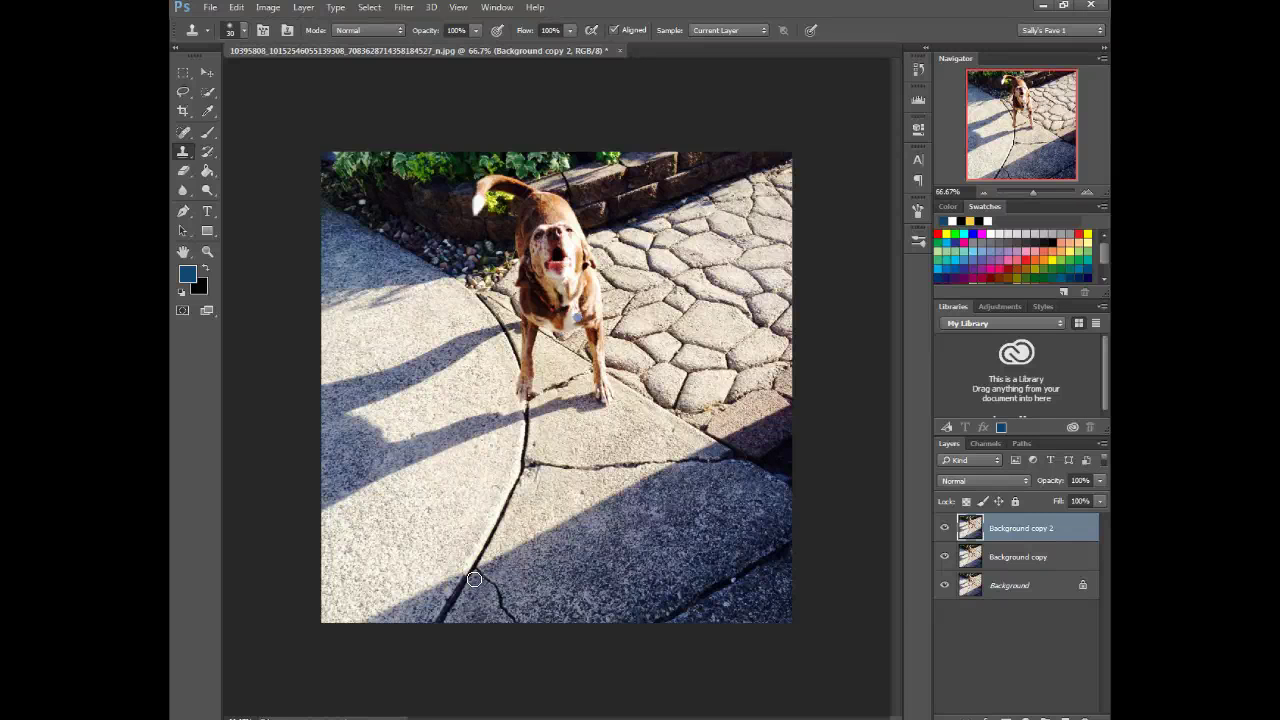
# Step: Shrink the clone brush to 30, sample clean pavement, and paint over the bottom-edge crack
pyautogui.press('[')
pyautogui.keyDown('alt'); pyautogui.click(474, 581); pyautogui.keyUp('alt')
pyautogui.click(477, 572)
pyautogui.moveTo(477, 572); pyautogui.dragTo(491, 581)
pyautogui.moveTo(500, 600)
pyautogui.mouseDown()
pyautogui.moveTo(514, 617)
pyautogui.moveTo(497, 611)
pyautogui.moveTo(503, 589)
pyautogui.moveTo(508, 602)
pyautogui.mouseUp()
pyautogui.click(506, 618)
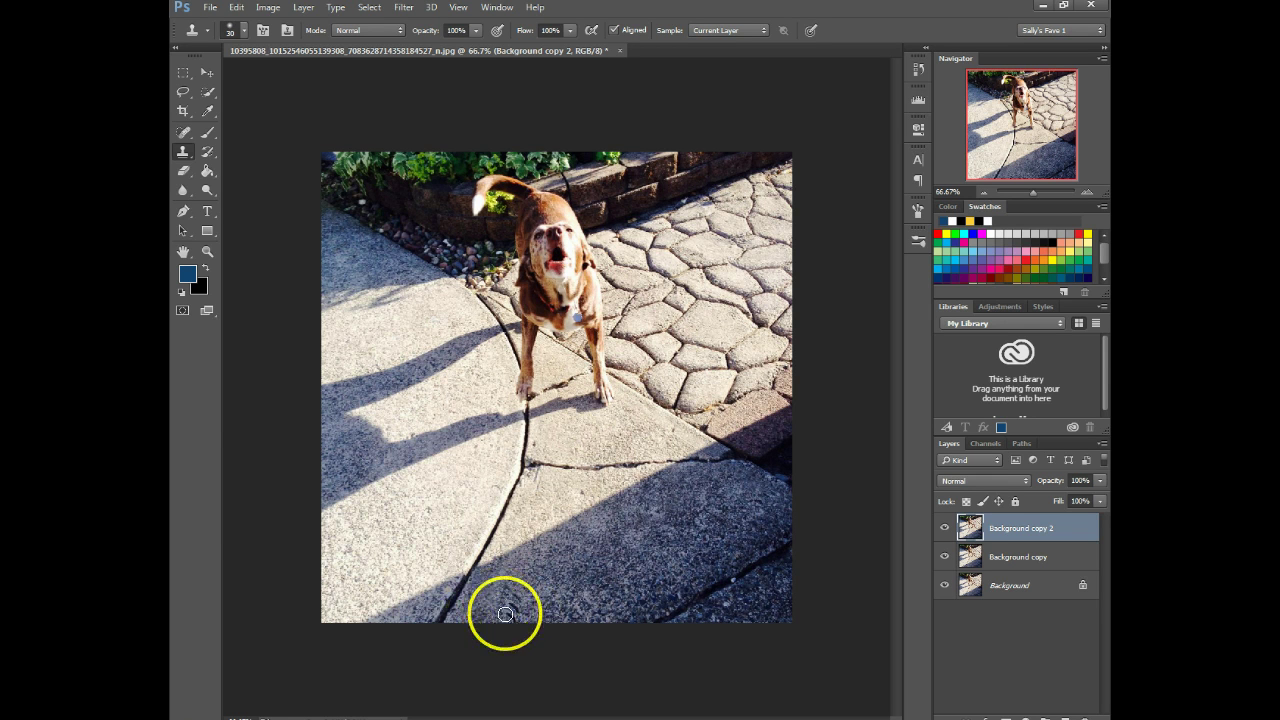
pyautogui.click(503, 609)
pyautogui.click(512, 602)
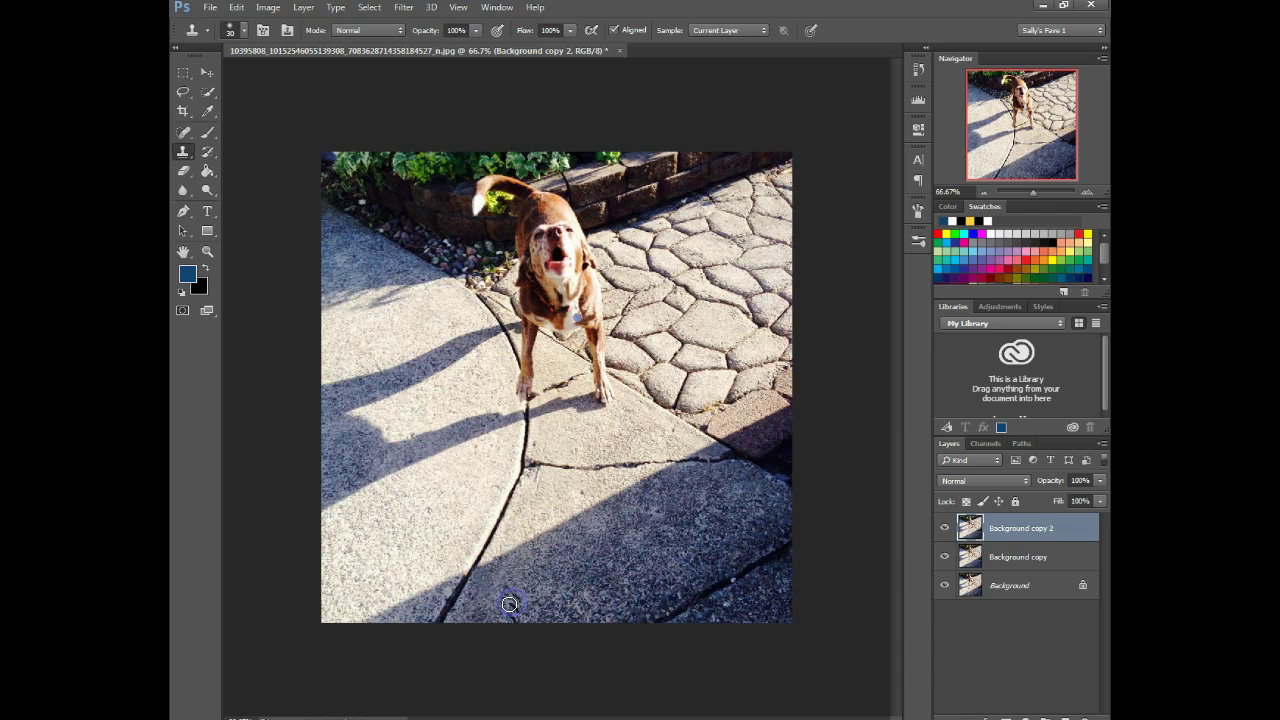
pyautogui.moveTo(508, 599); pyautogui.dragTo(523, 587)
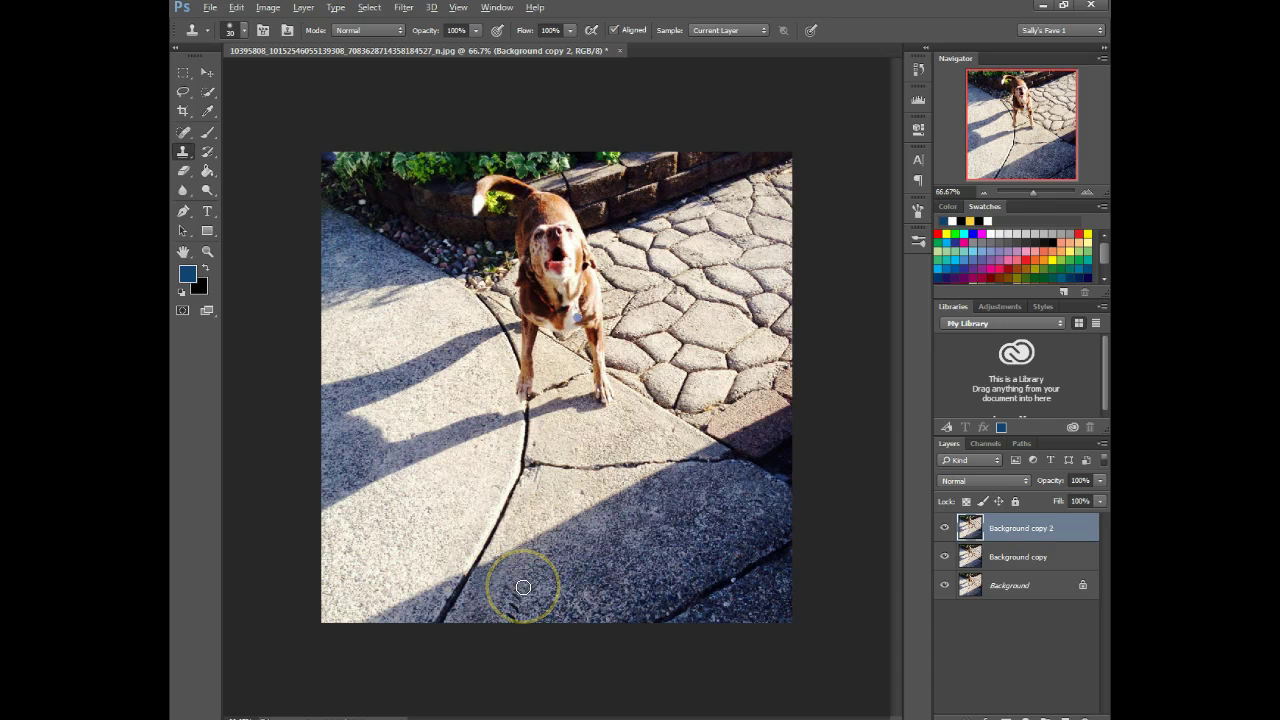
pyautogui.keyDown('alt'); pyautogui.click(522, 587); pyautogui.keyUp('alt')
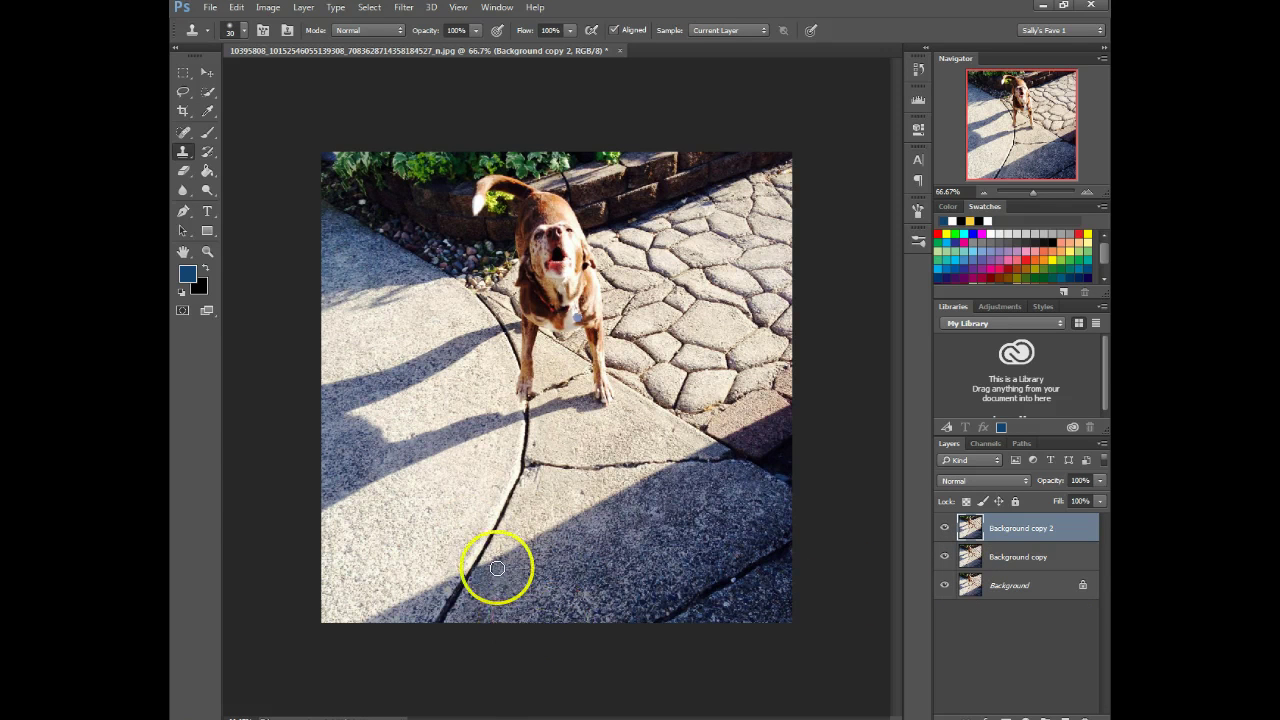
pyautogui.click(944, 530)
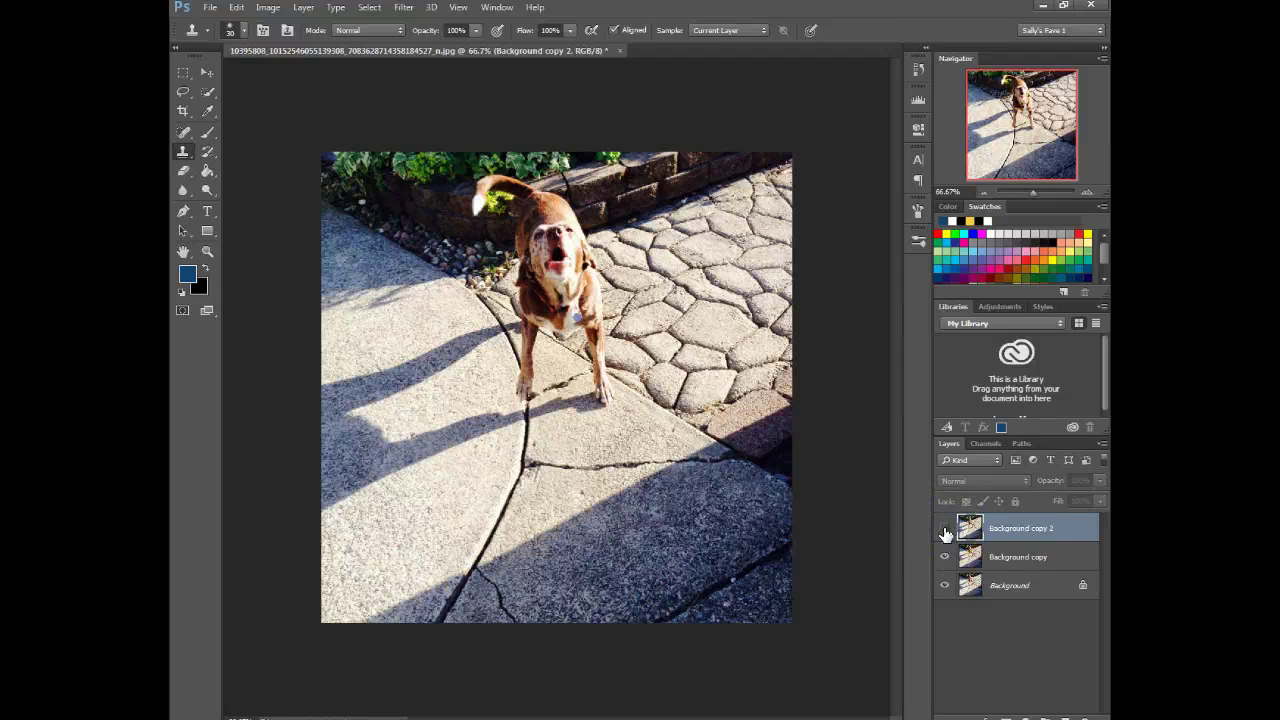
pyautogui.click(945, 532)
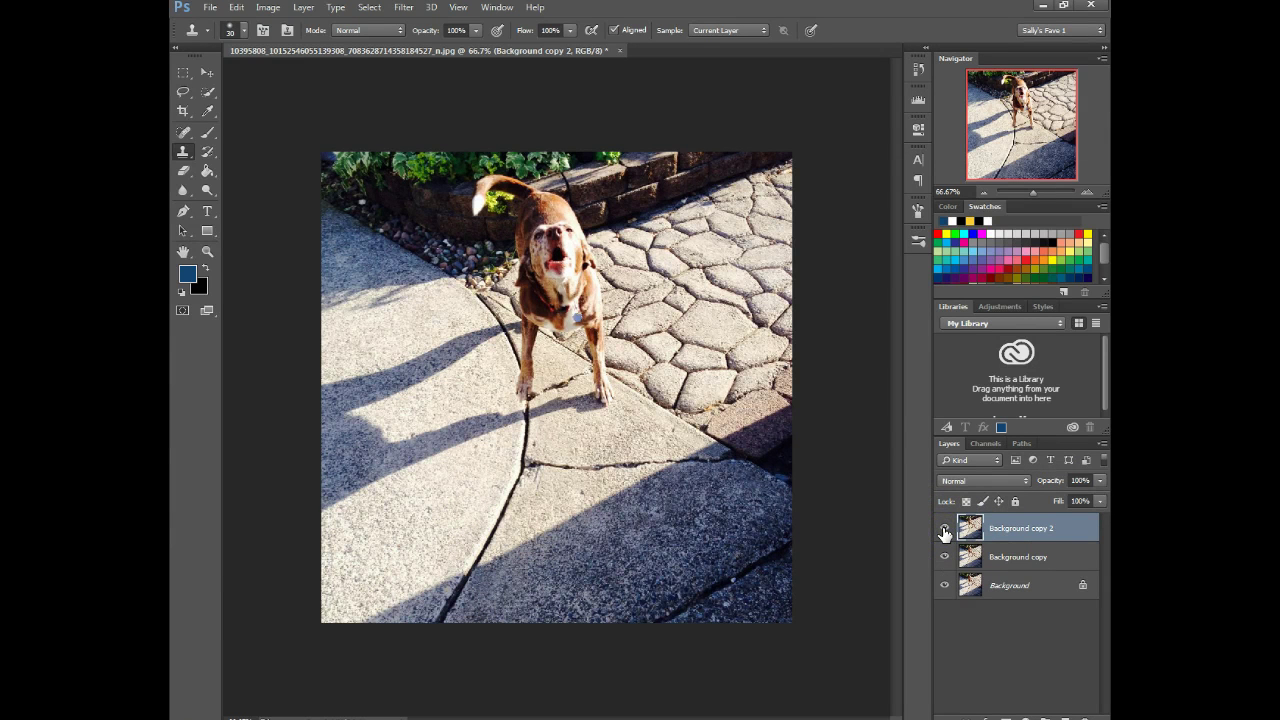
pyautogui.click(945, 532)
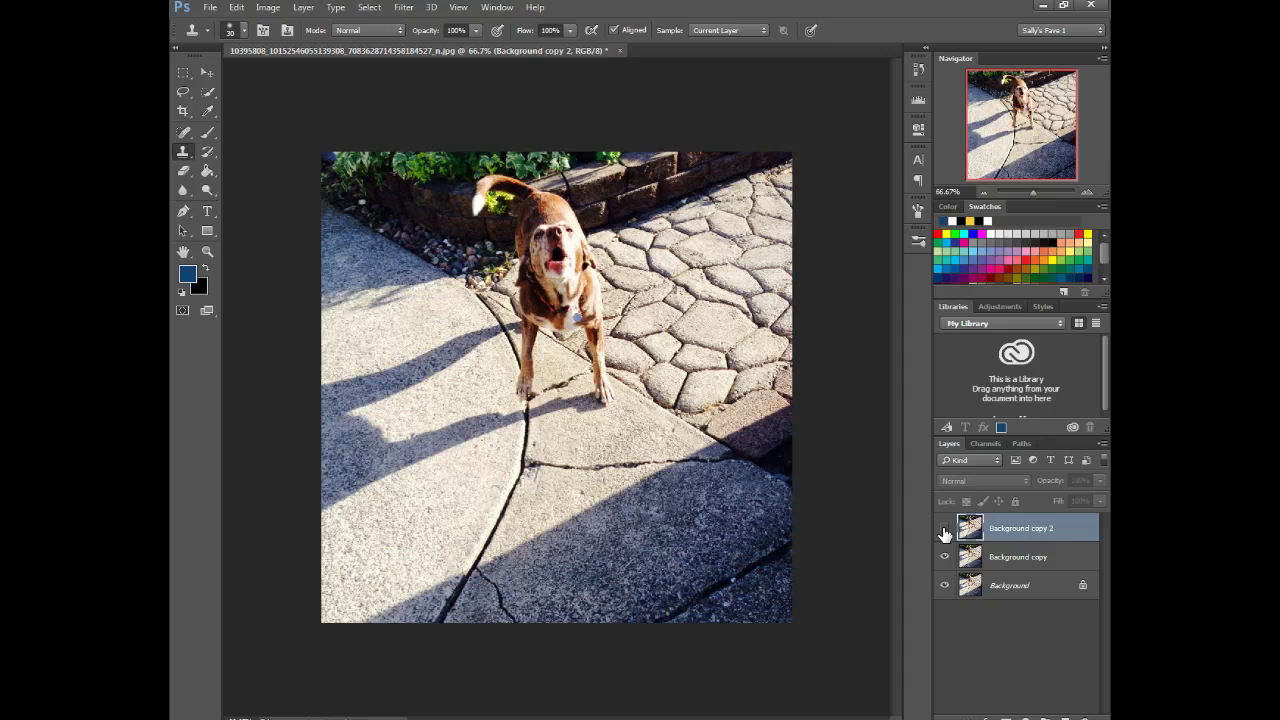
pyautogui.click(945, 532)
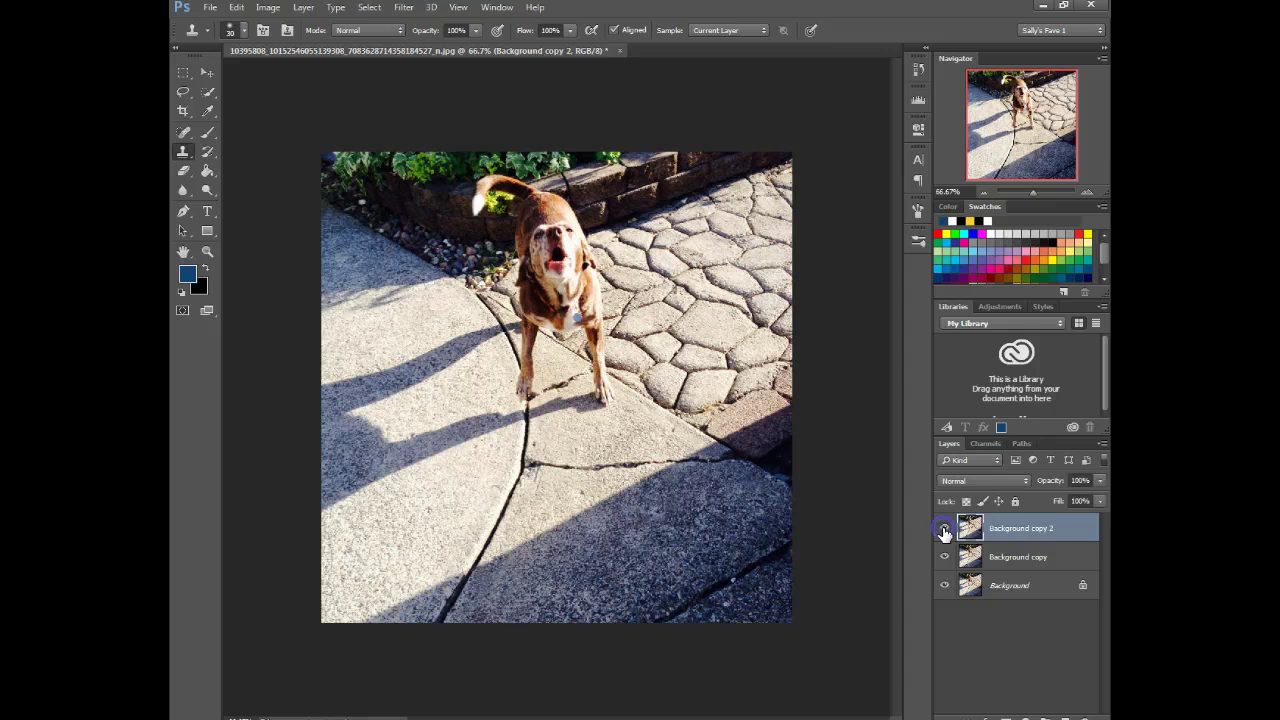
pyautogui.click(1087, 191)
pyautogui.moveTo(1022, 134); pyautogui.dragTo(1026, 144)
pyautogui.scroll(-1, 715, 500)
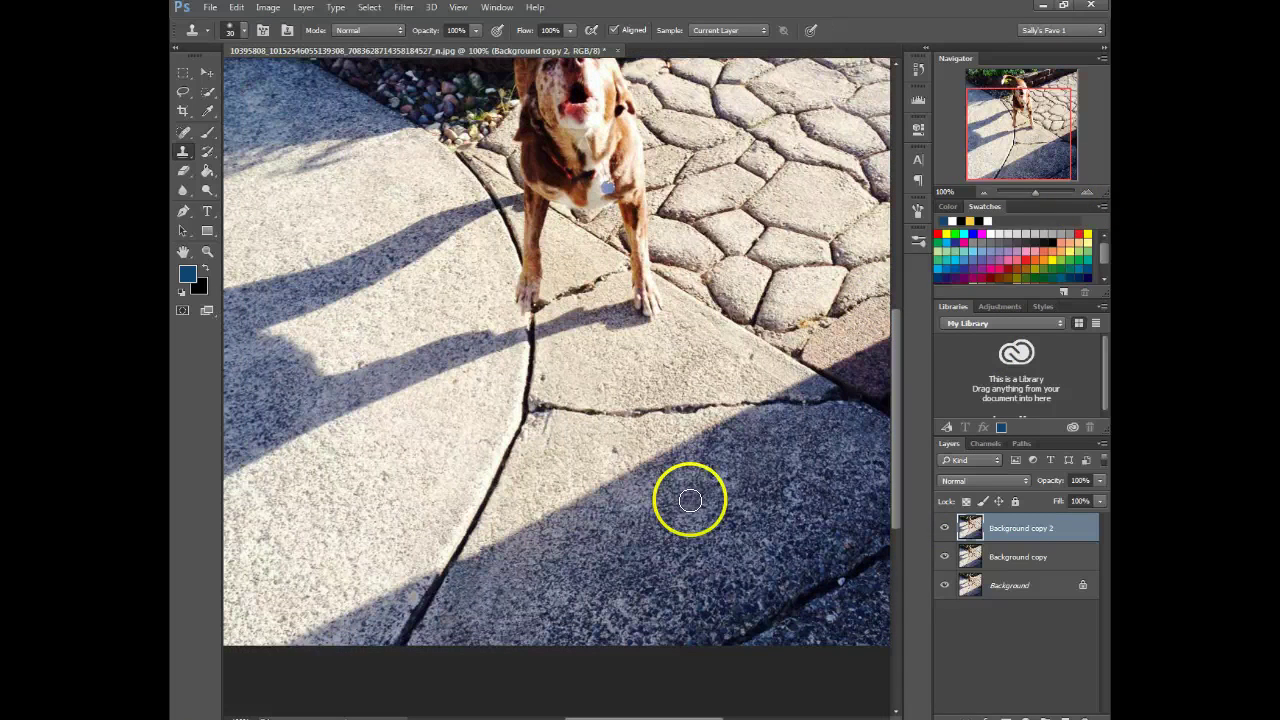
pyautogui.click(1087, 191)
pyautogui.scroll(-5, 607, 460)
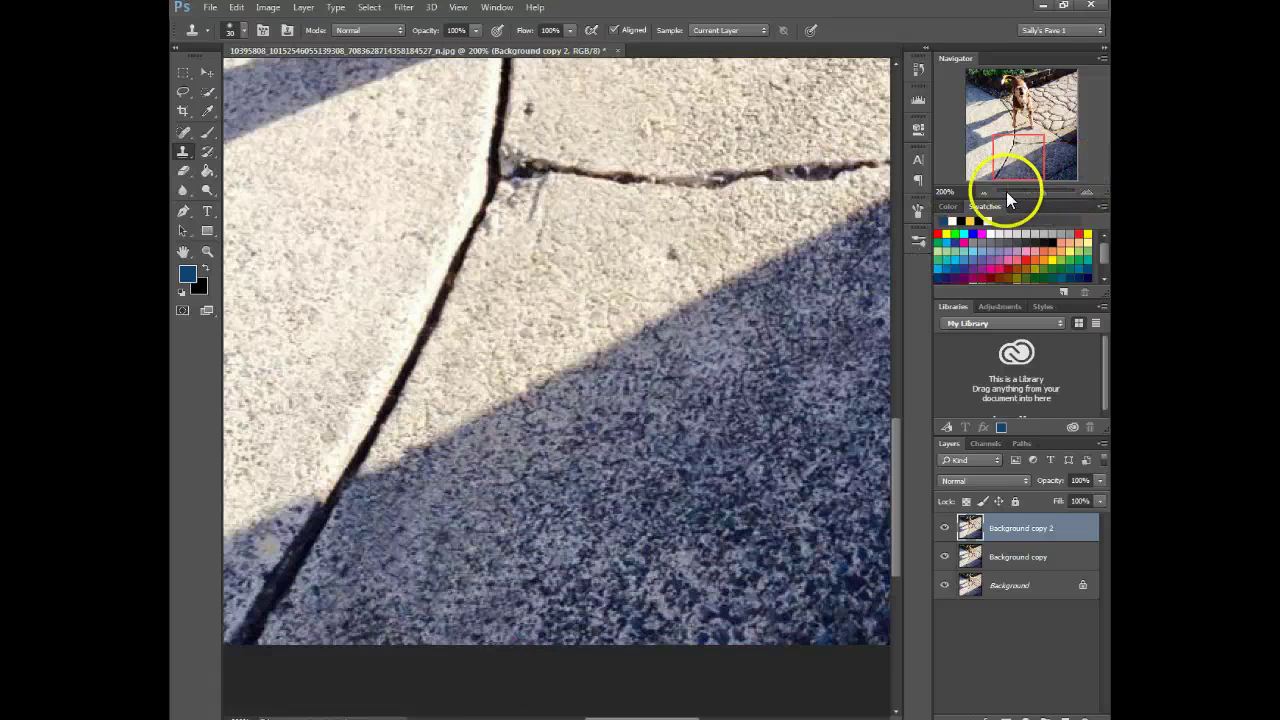
pyautogui.click(981, 195)
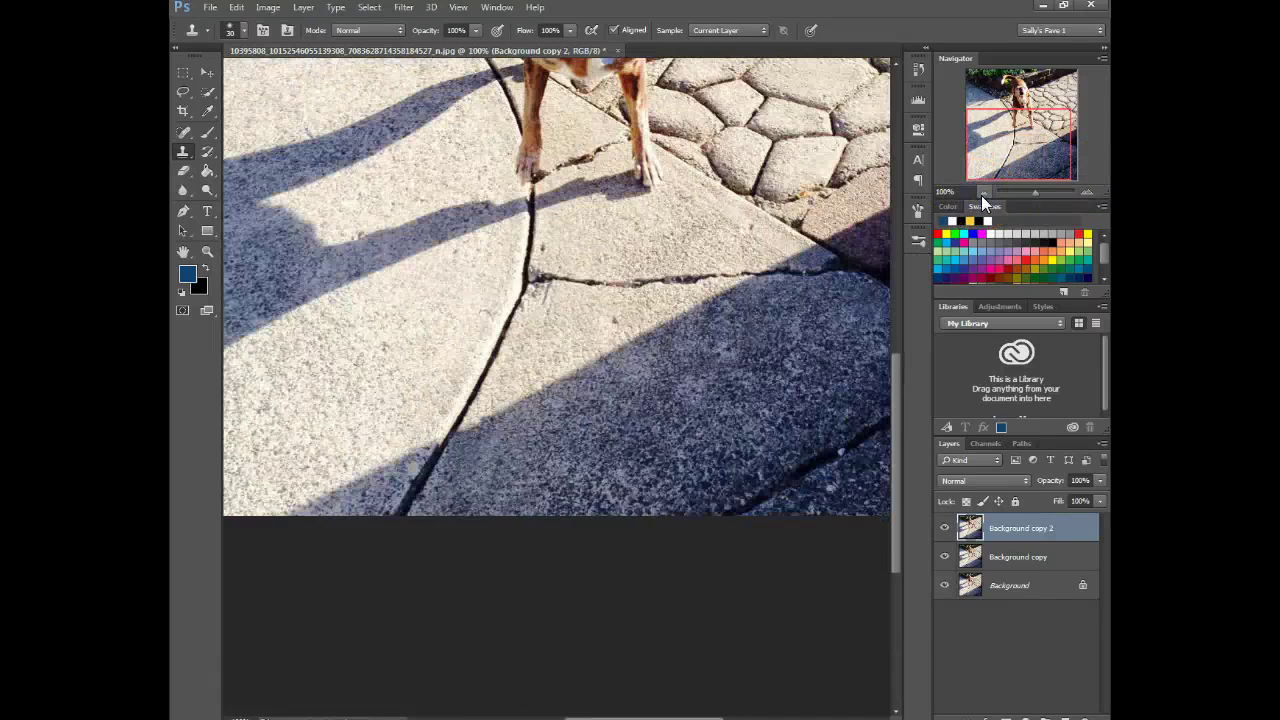
pyautogui.click(981, 195)
pyautogui.moveTo(335, 603); pyautogui.dragTo(475, 614)
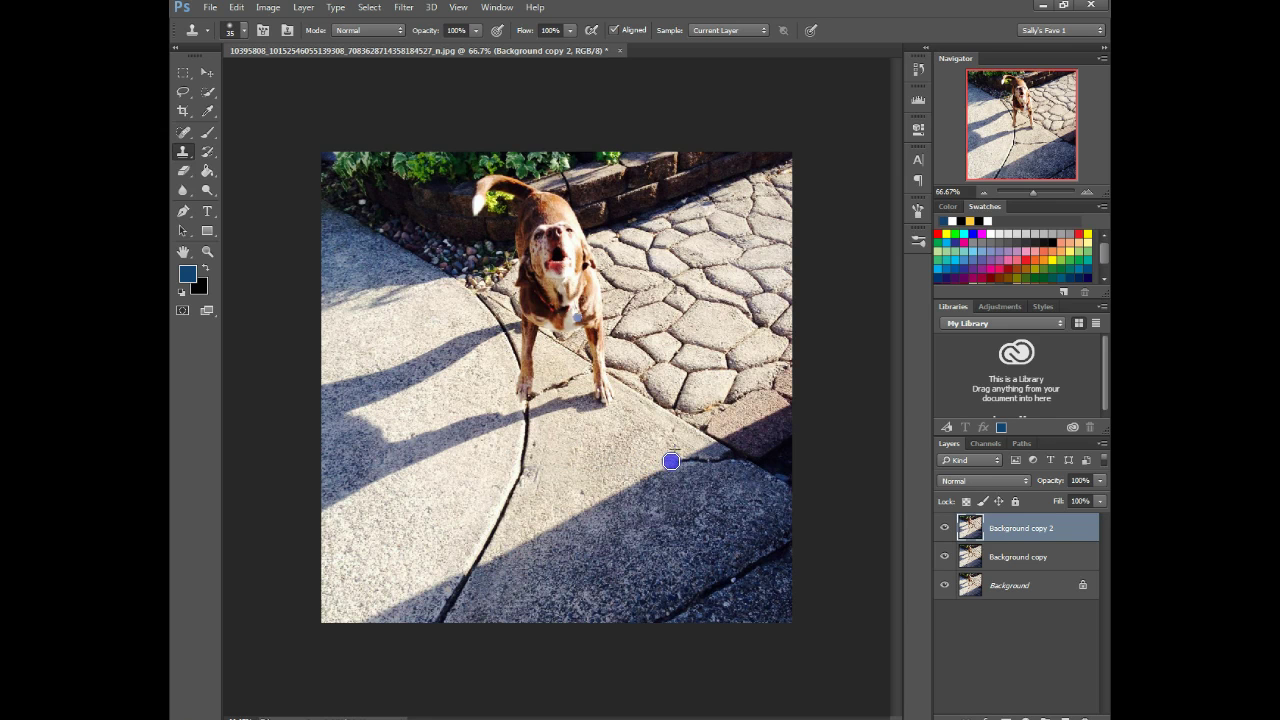
# Step: Clone pavement over the crack near the shadow edge and resample near the paver edge
pyautogui.moveTo(659, 458)
pyautogui.mouseDown()
pyautogui.moveTo(680, 449)
pyautogui.moveTo(666, 463)
pyautogui.moveTo(679, 466)
pyautogui.moveTo(697, 449)
pyautogui.moveTo(662, 477)
pyautogui.moveTo(682, 462)
pyautogui.mouseUp()
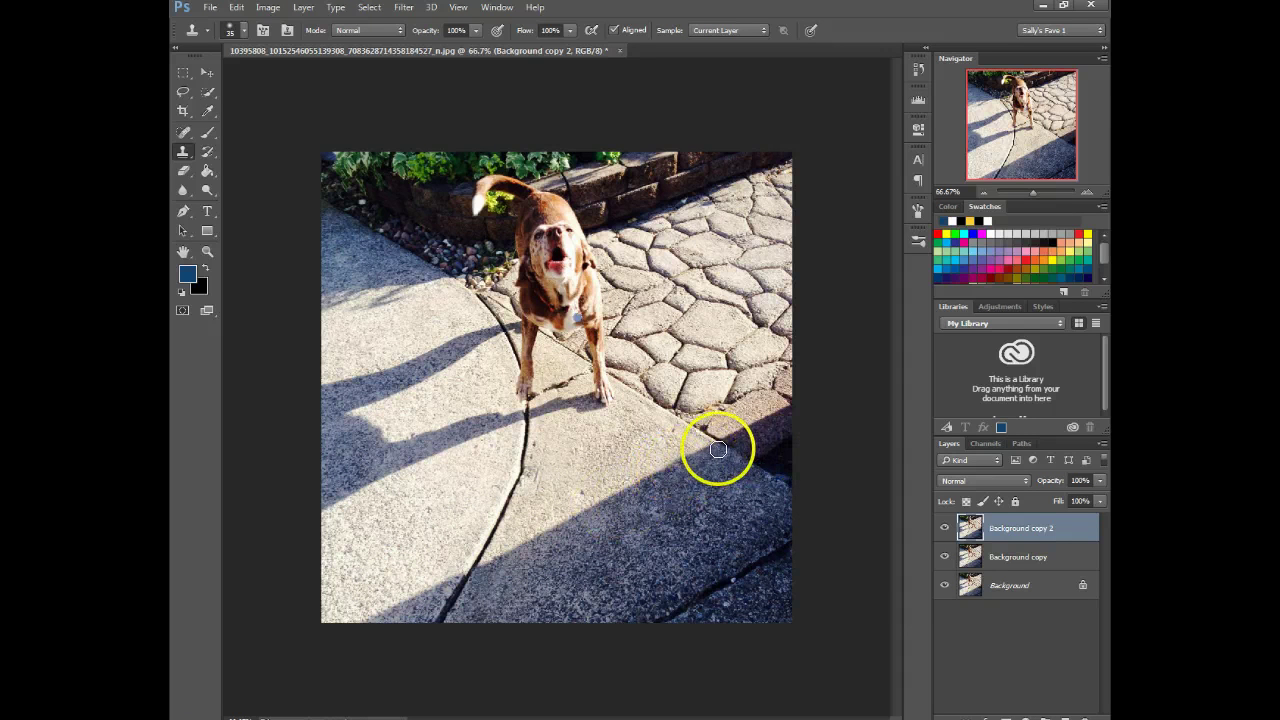
pyautogui.keyDown('alt'); pyautogui.click(716, 447); pyautogui.keyUp('alt')
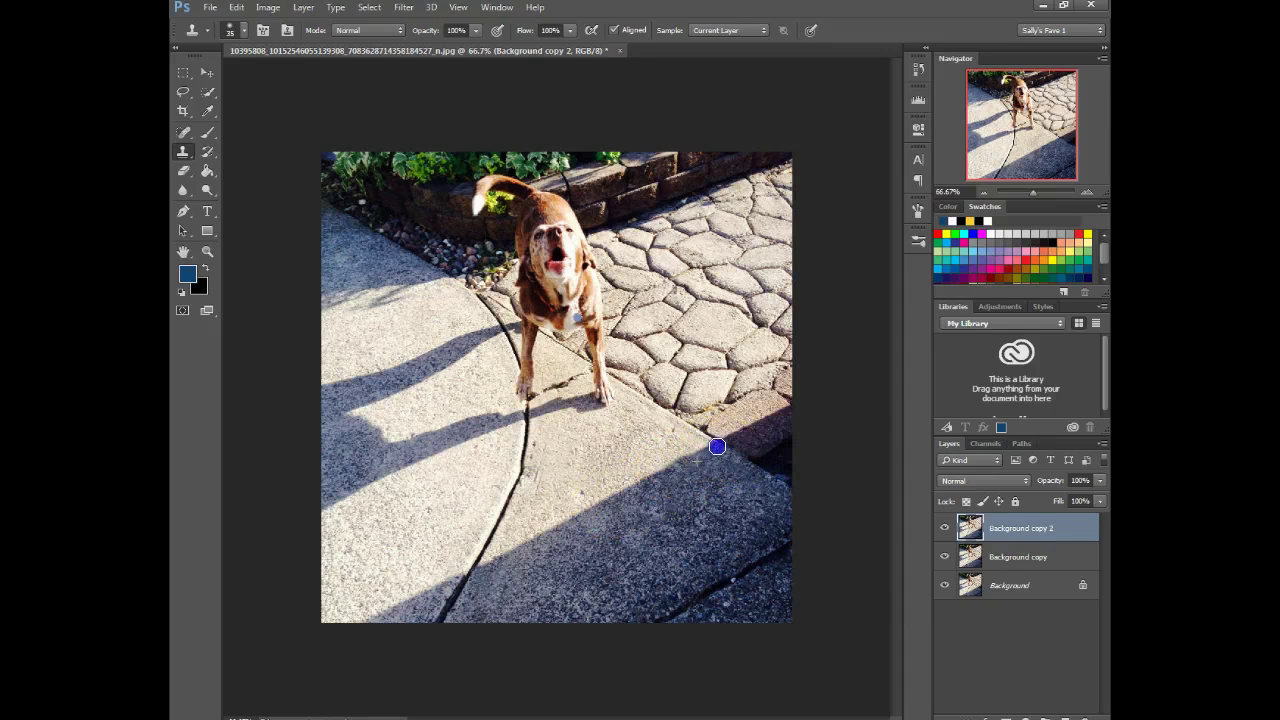
# Step: Zoom to 200% on the dog's paws and shrink the clone brush to 25
pyautogui.click(1088, 191)
pyautogui.click(1088, 191)
pyautogui.click(1021, 138)
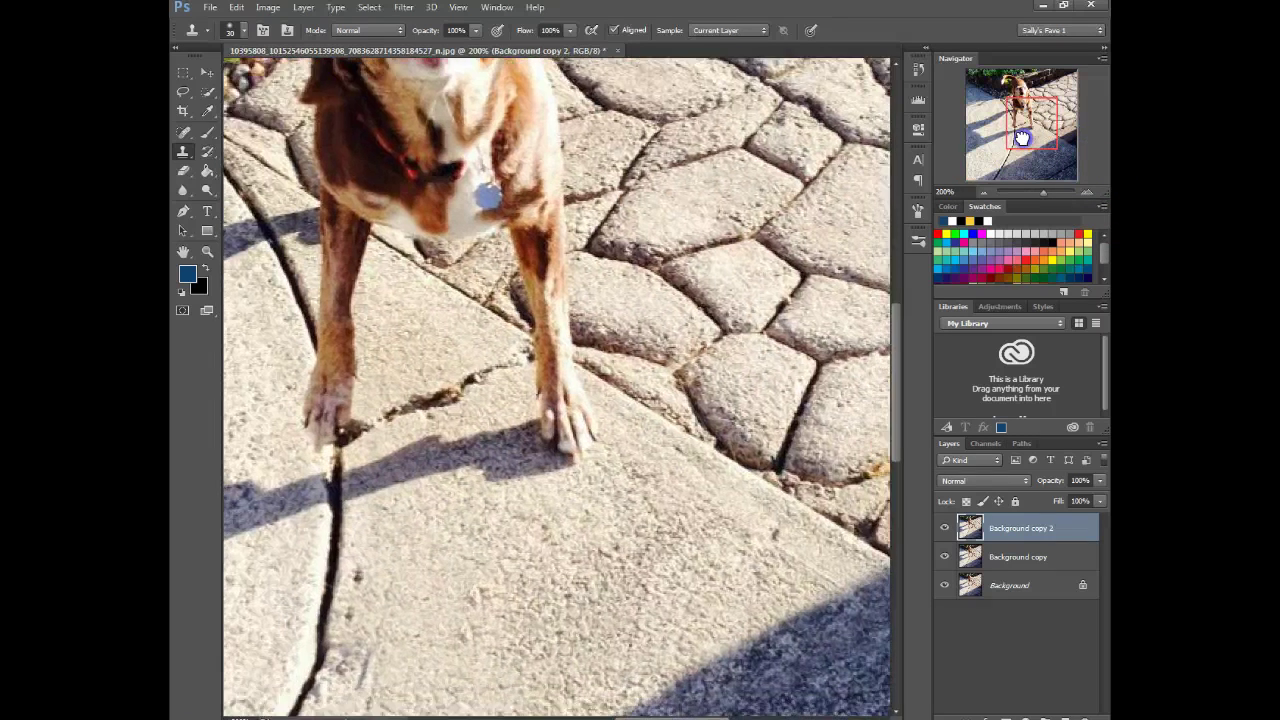
pyautogui.moveTo(1021, 138); pyautogui.dragTo(1016, 143)
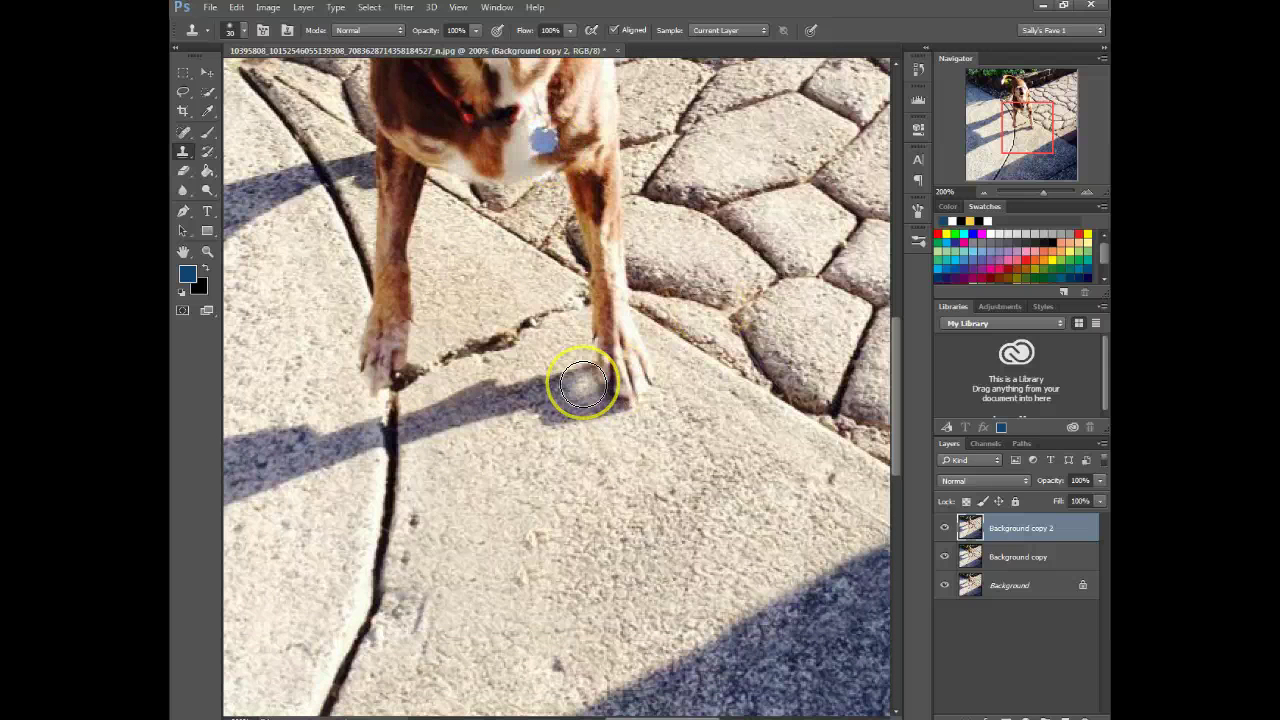
pyautogui.press('[')
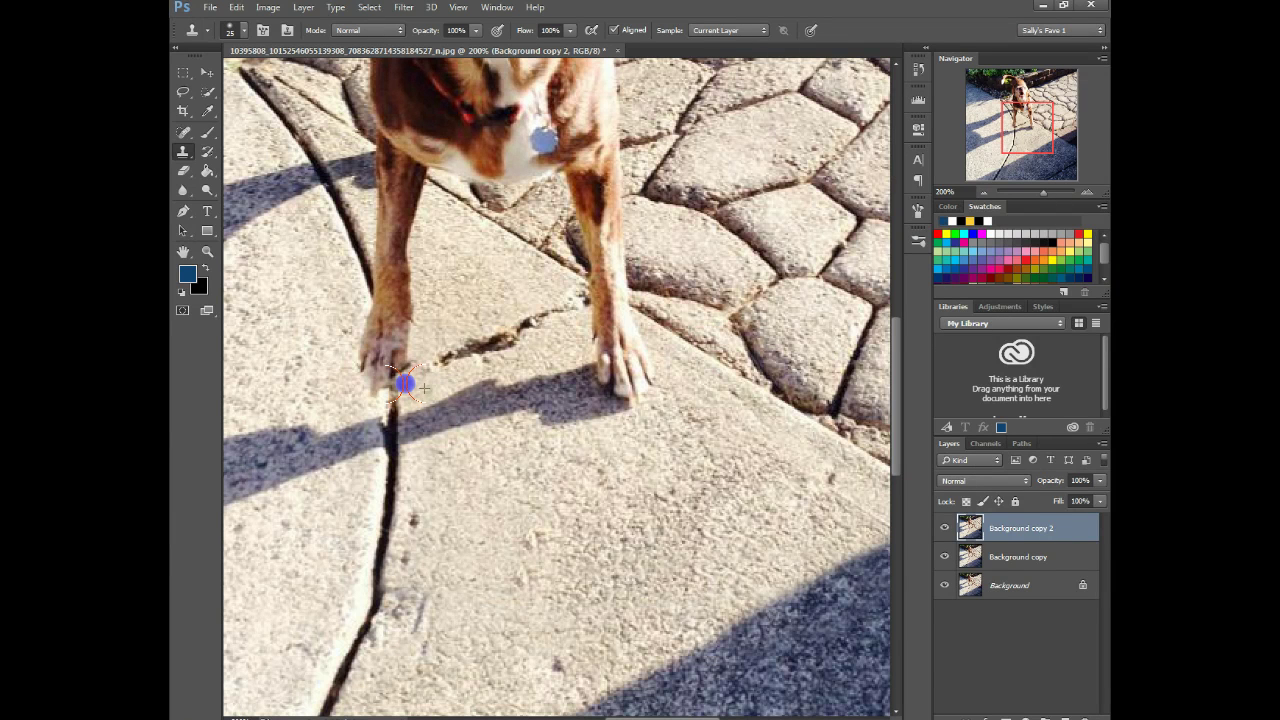
# Step: Clone away the crack between the front paws, then zoom back out
pyautogui.moveTo(465, 345); pyautogui.dragTo(507, 343)
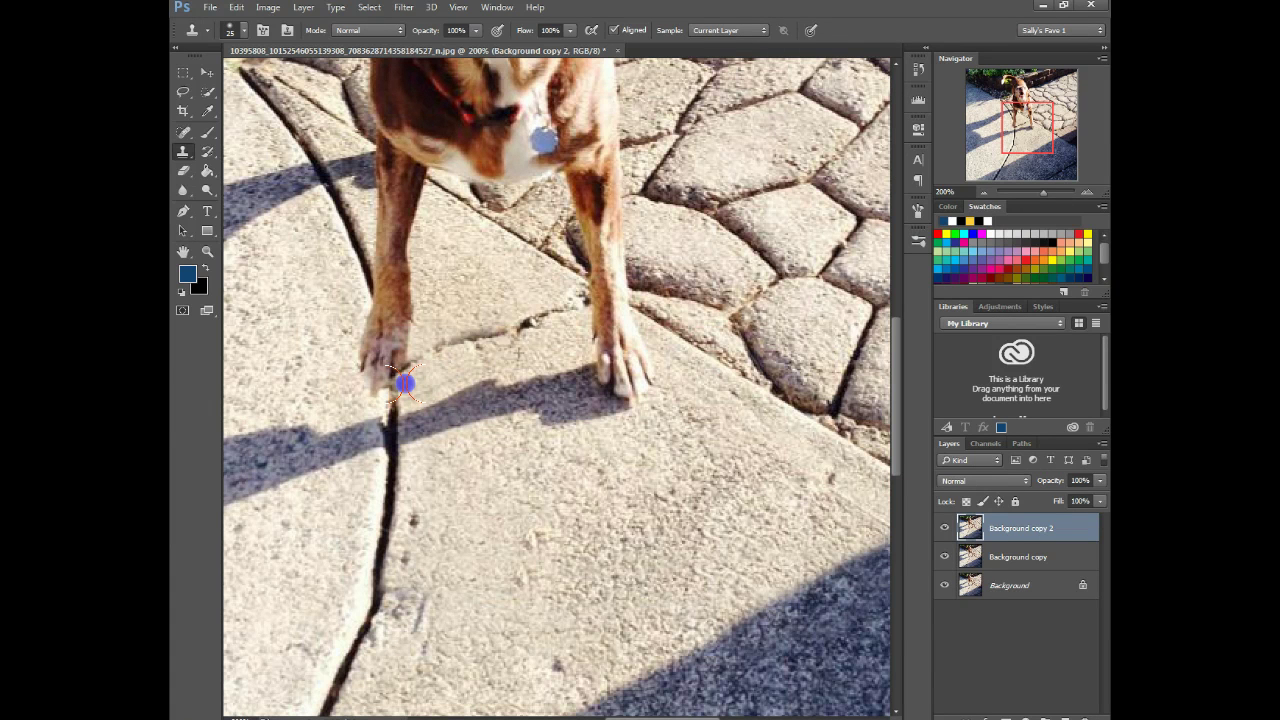
pyautogui.click(576, 300)
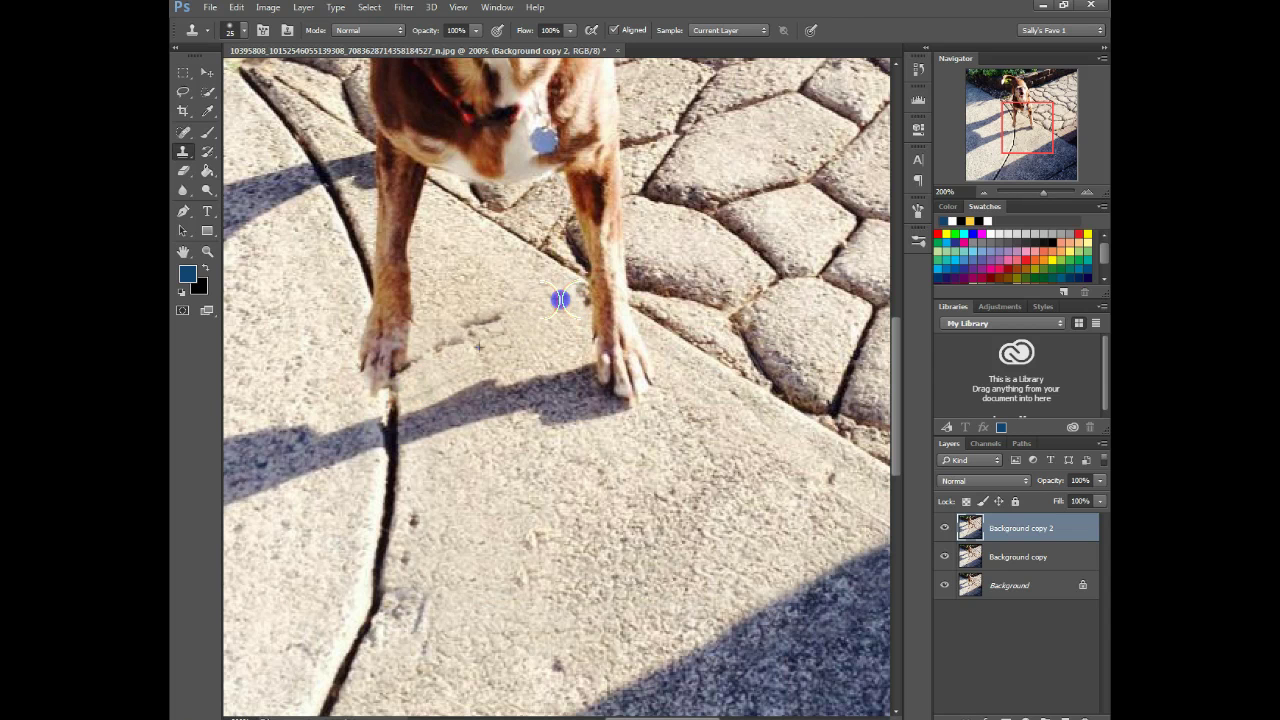
pyautogui.moveTo(510, 322)
pyautogui.mouseDown()
pyautogui.moveTo(486, 316)
pyautogui.moveTo(550, 331)
pyautogui.moveTo(508, 318)
pyautogui.mouseUp()
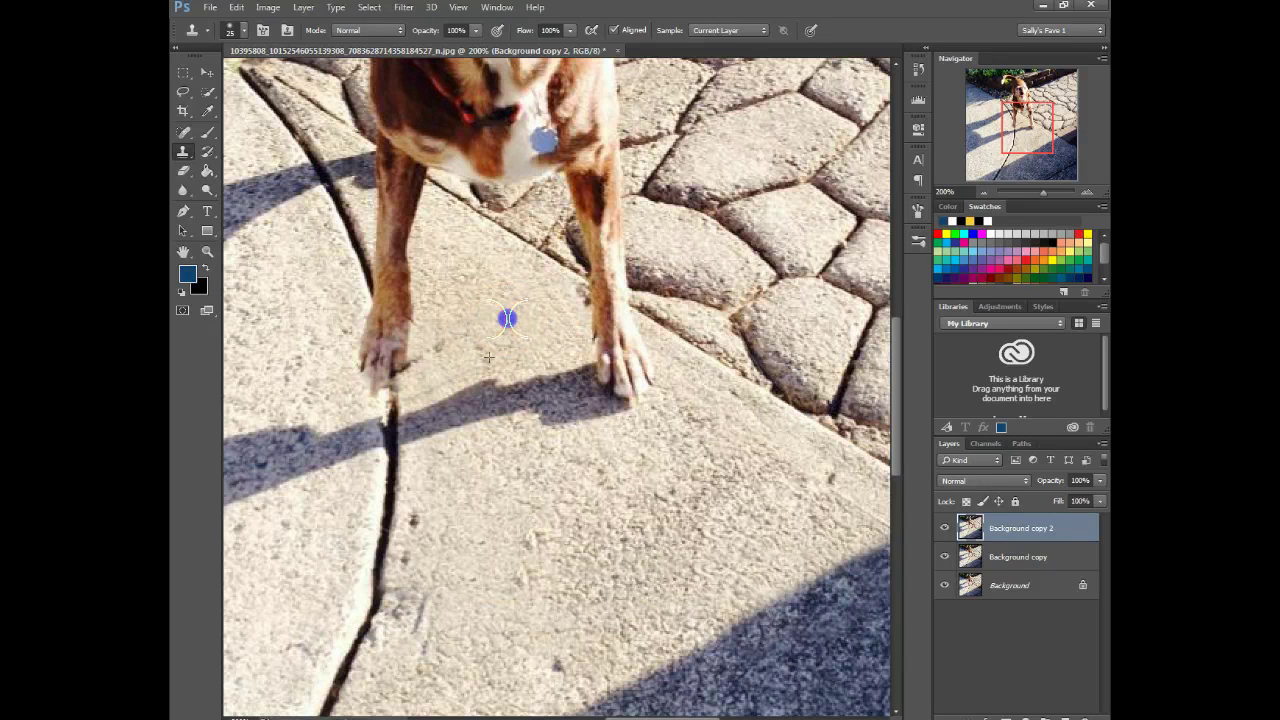
pyautogui.click(443, 349)
pyautogui.moveTo(1016, 145); pyautogui.dragTo(1016, 145)
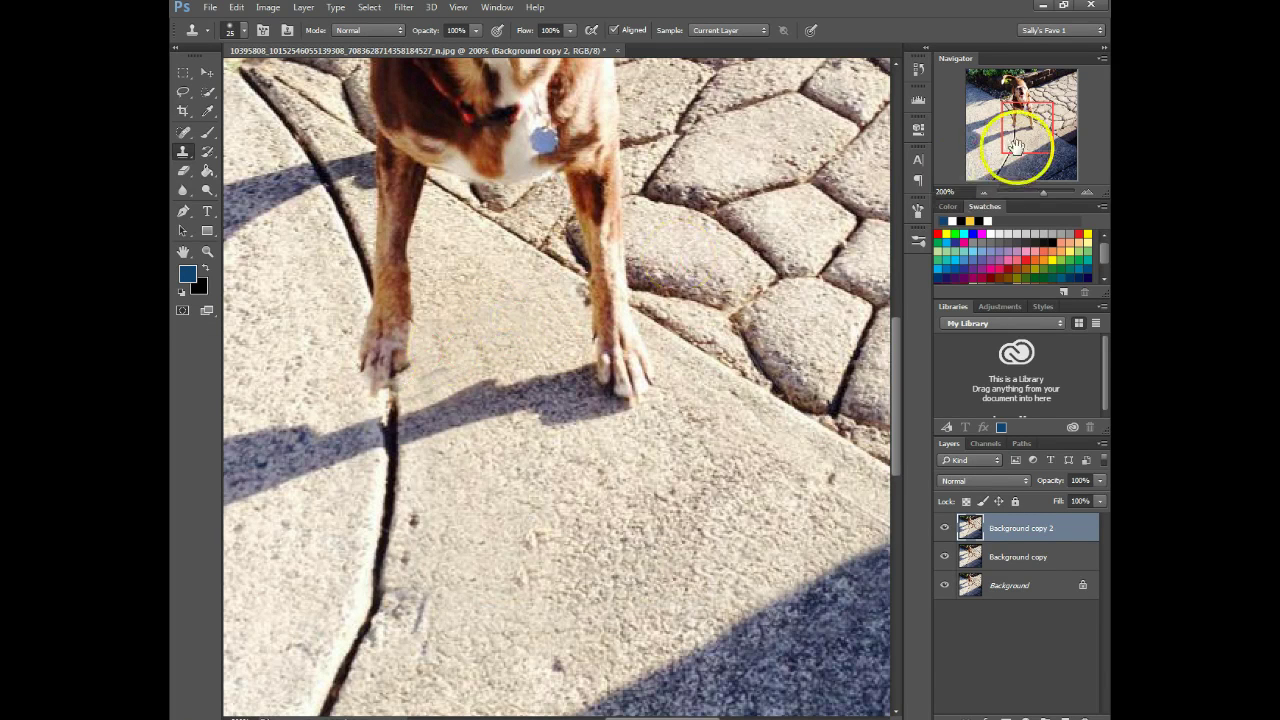
pyautogui.moveTo(979, 191); pyautogui.dragTo(979, 191)
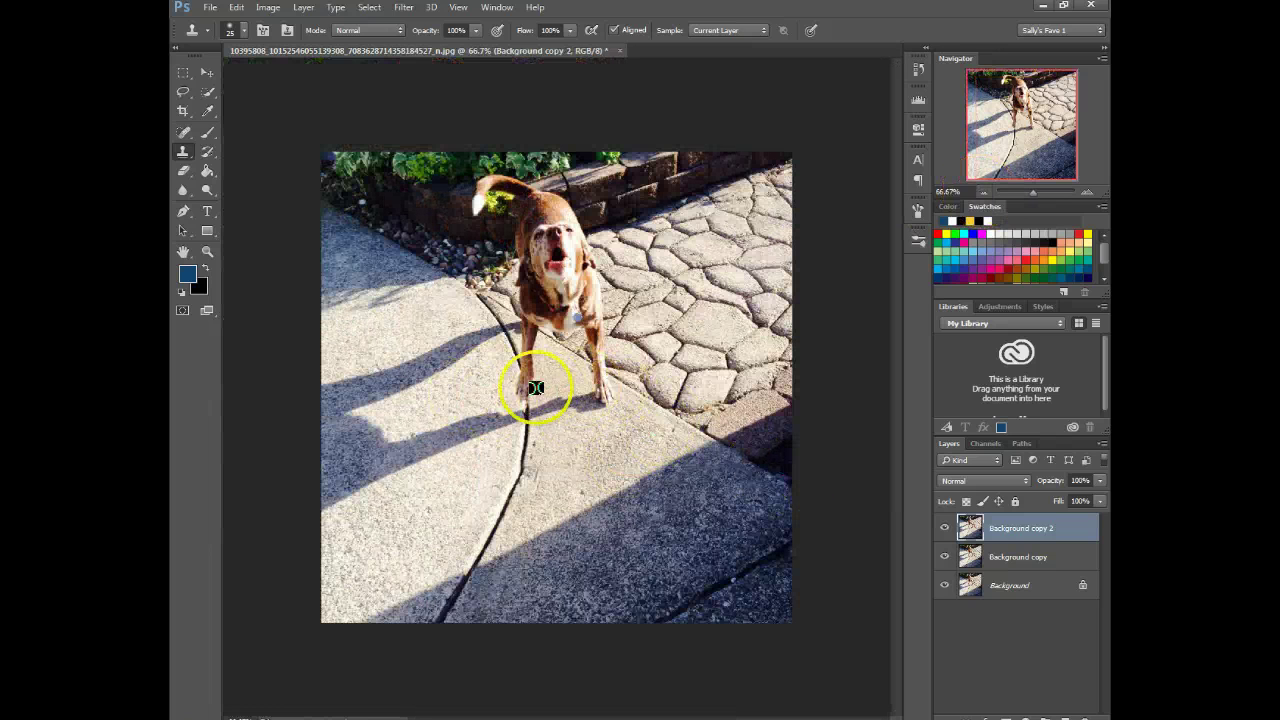
# Step: Hide Background copy 2 to reveal the original cracks, then select Background copy
pyautogui.click(944, 556)
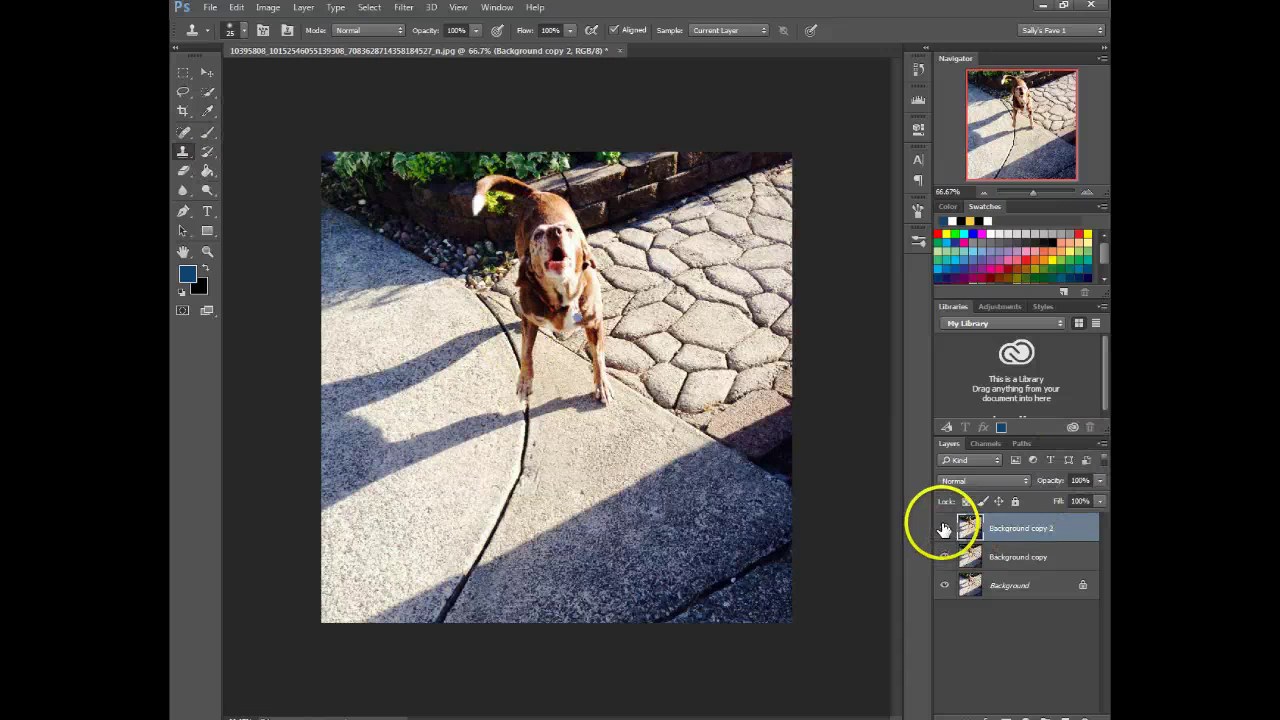
pyautogui.click(944, 528)
pyautogui.click(944, 528)
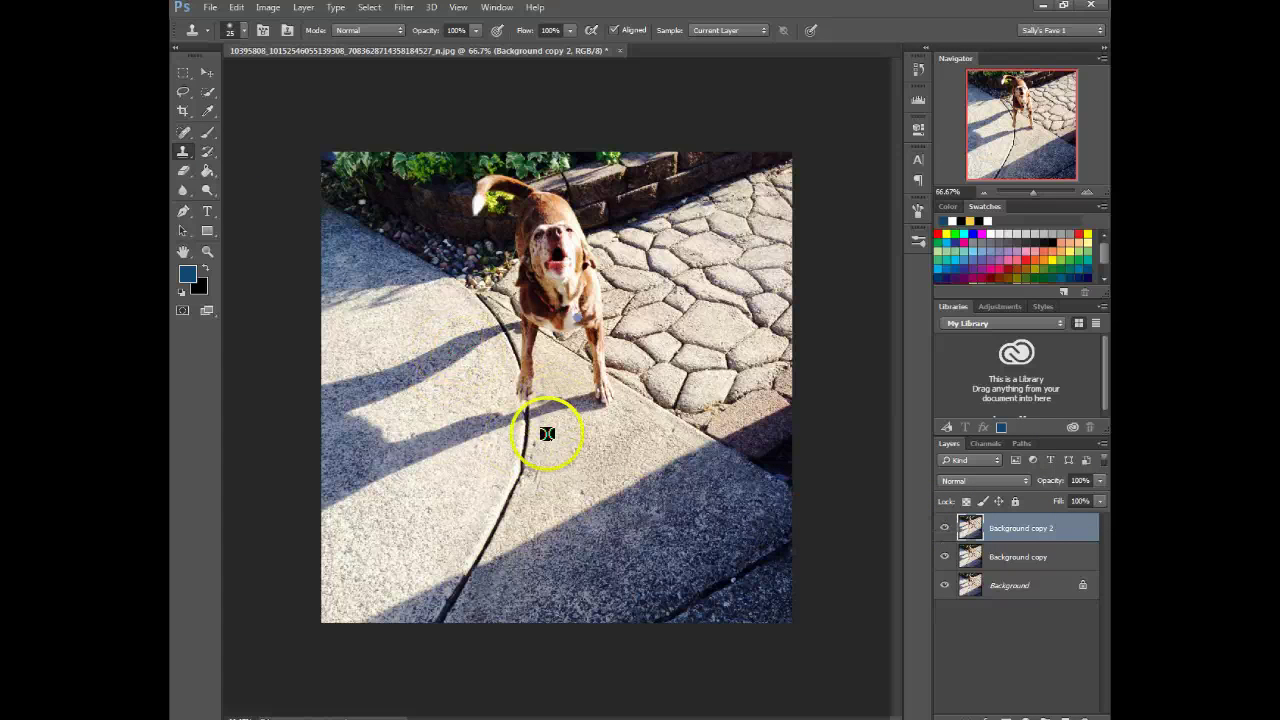
pyautogui.click(945, 528)
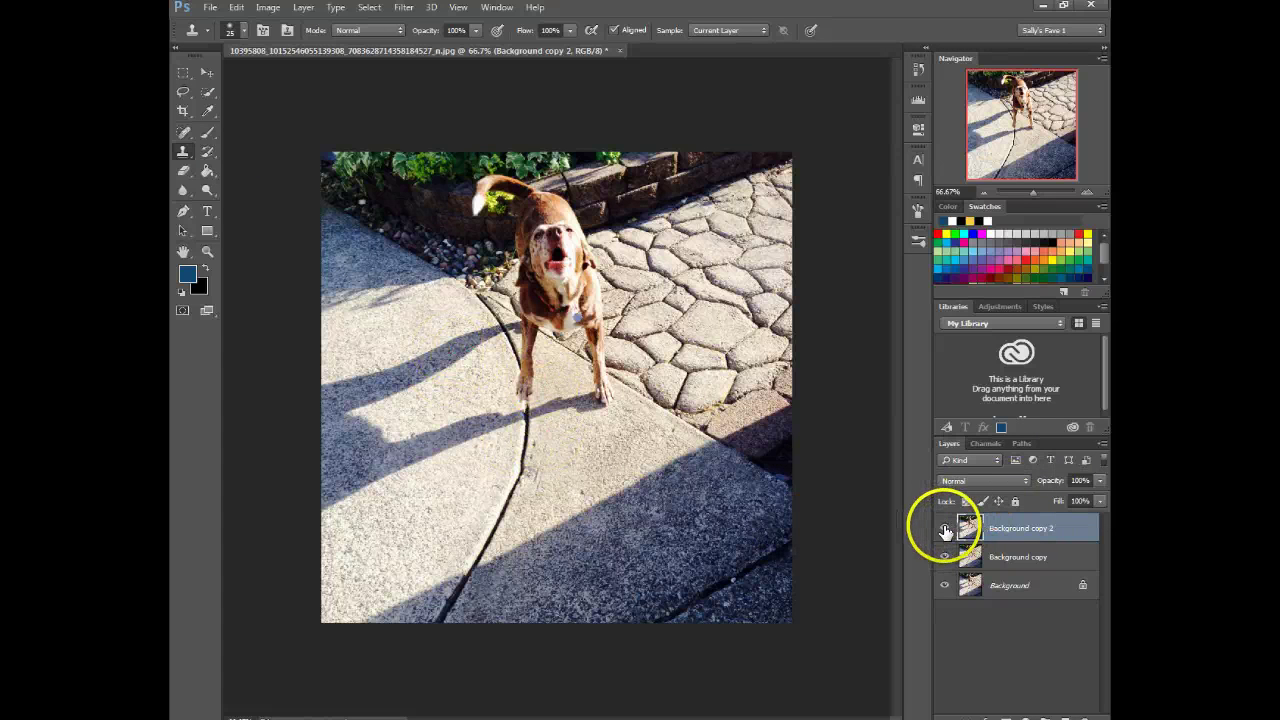
pyautogui.click(945, 528)
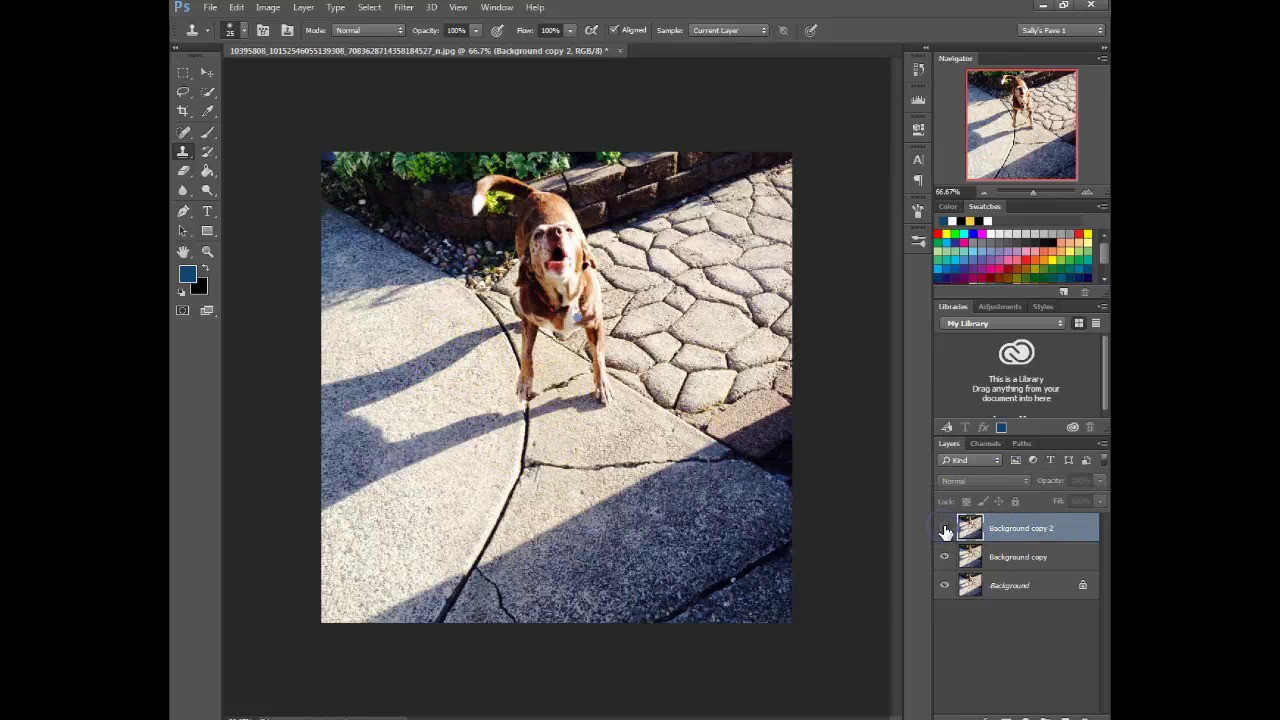
pyautogui.click(1016, 561)
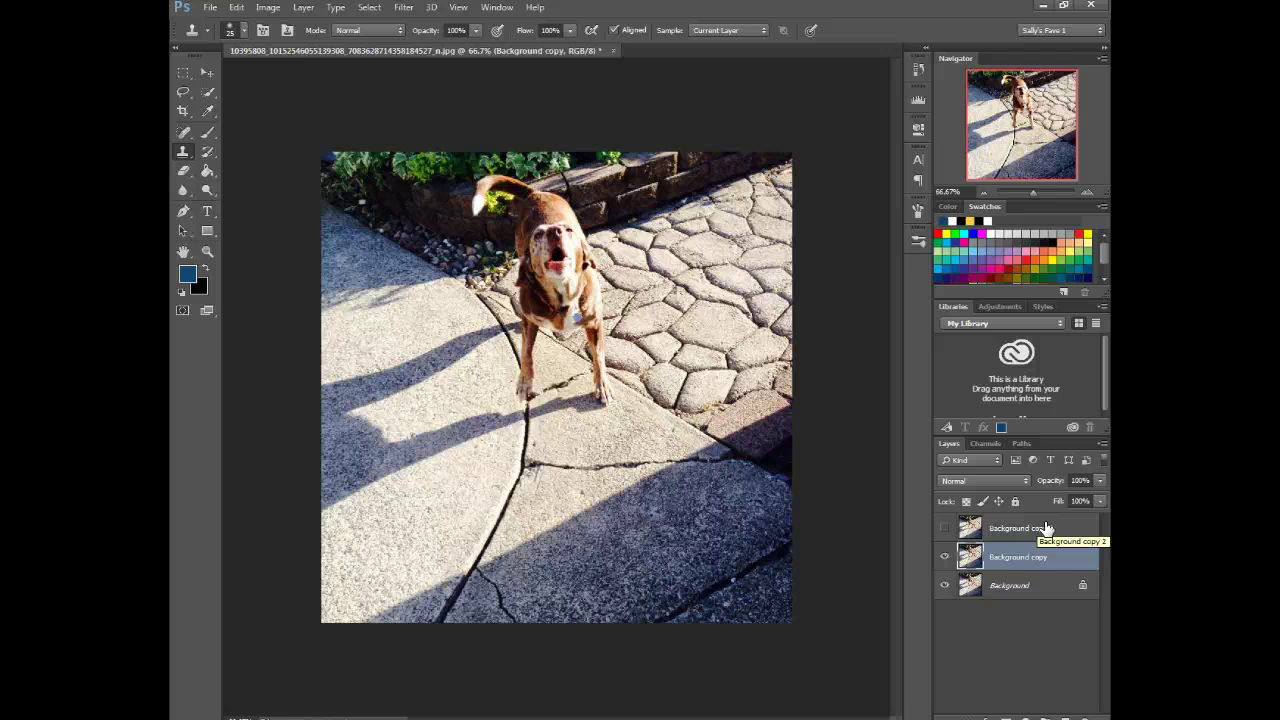
# Step: Switch to the Spot Healing Brush on Background copy and heal two spots on the lower crack
pyautogui.click(1010, 528)
pyautogui.click(180, 152)
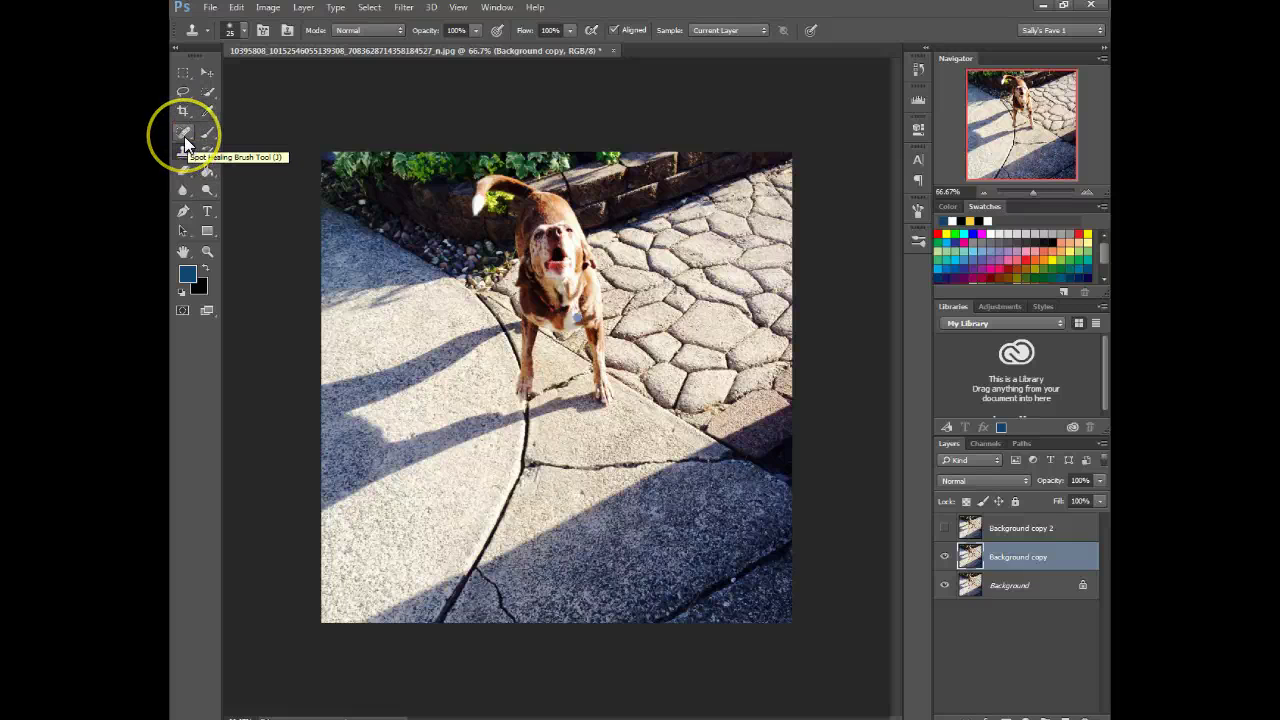
pyautogui.click(180, 133)
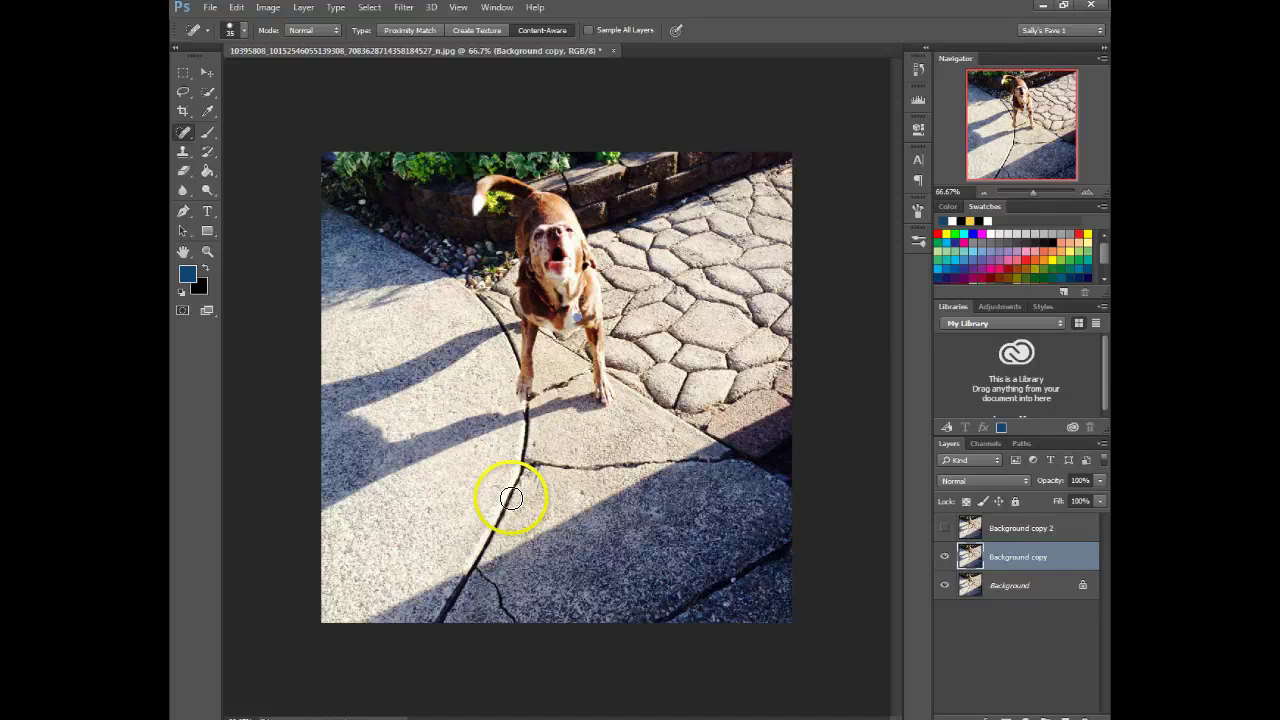
pyautogui.click(480, 571)
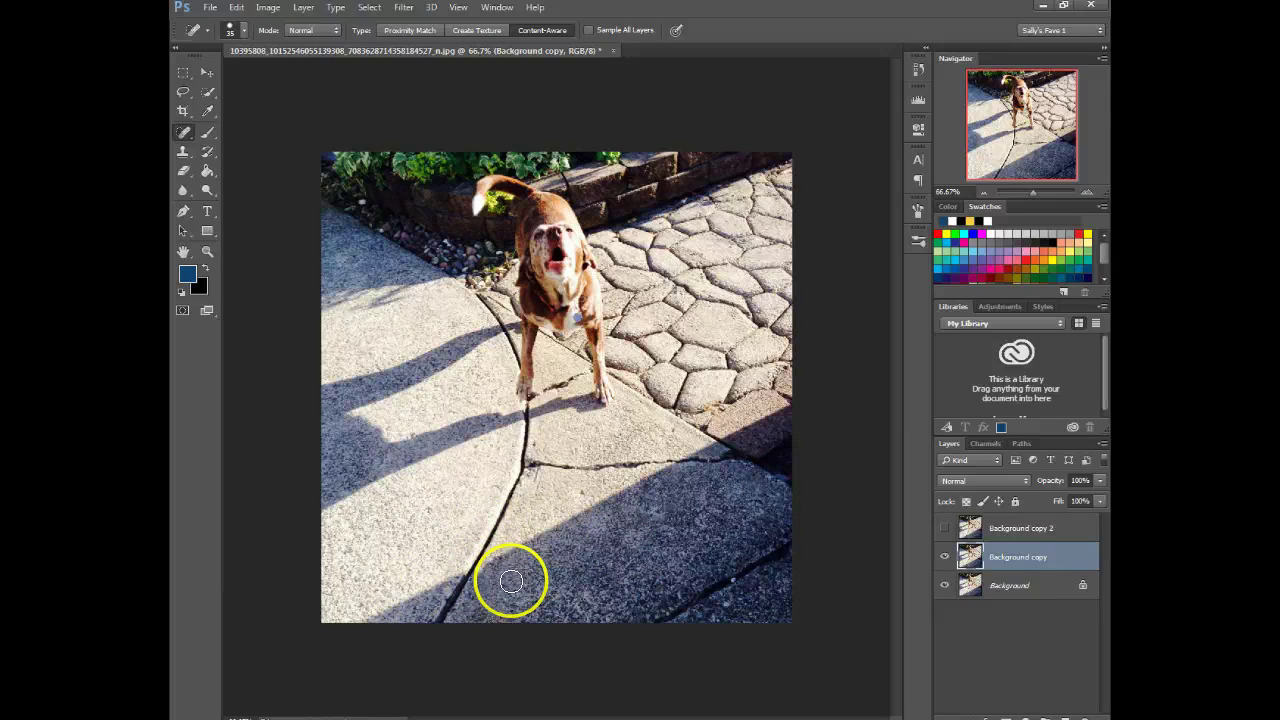
pyautogui.click(485, 569)
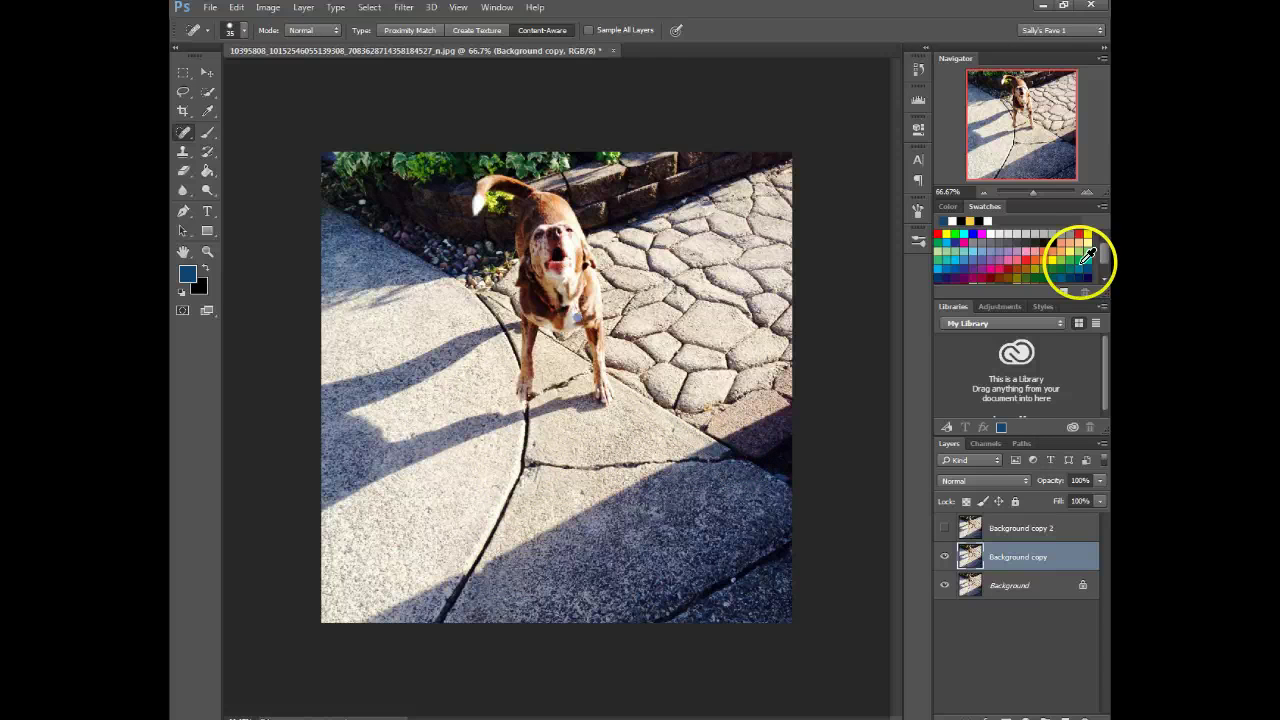
# Step: Zoom to 100%, heal the full horizontal sidewalk crack, and toggle the layer to compare
pyautogui.click(1085, 192)
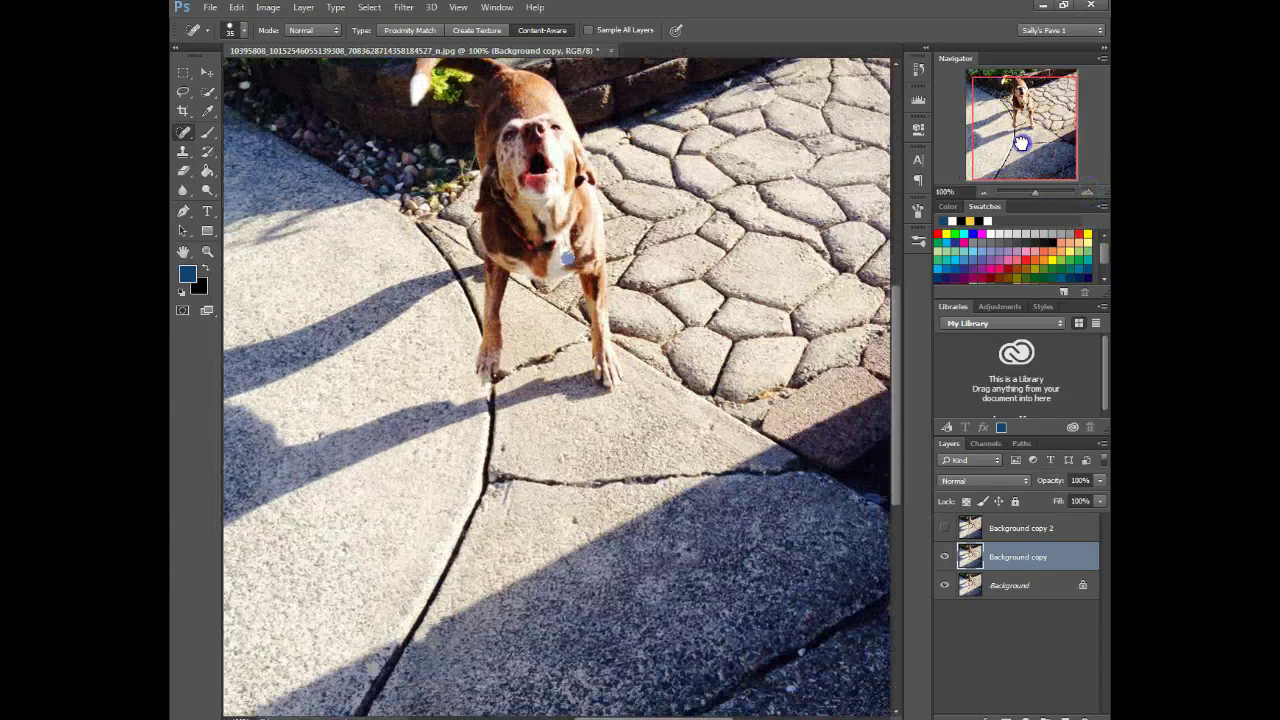
pyautogui.scroll(-2, 540, 460)
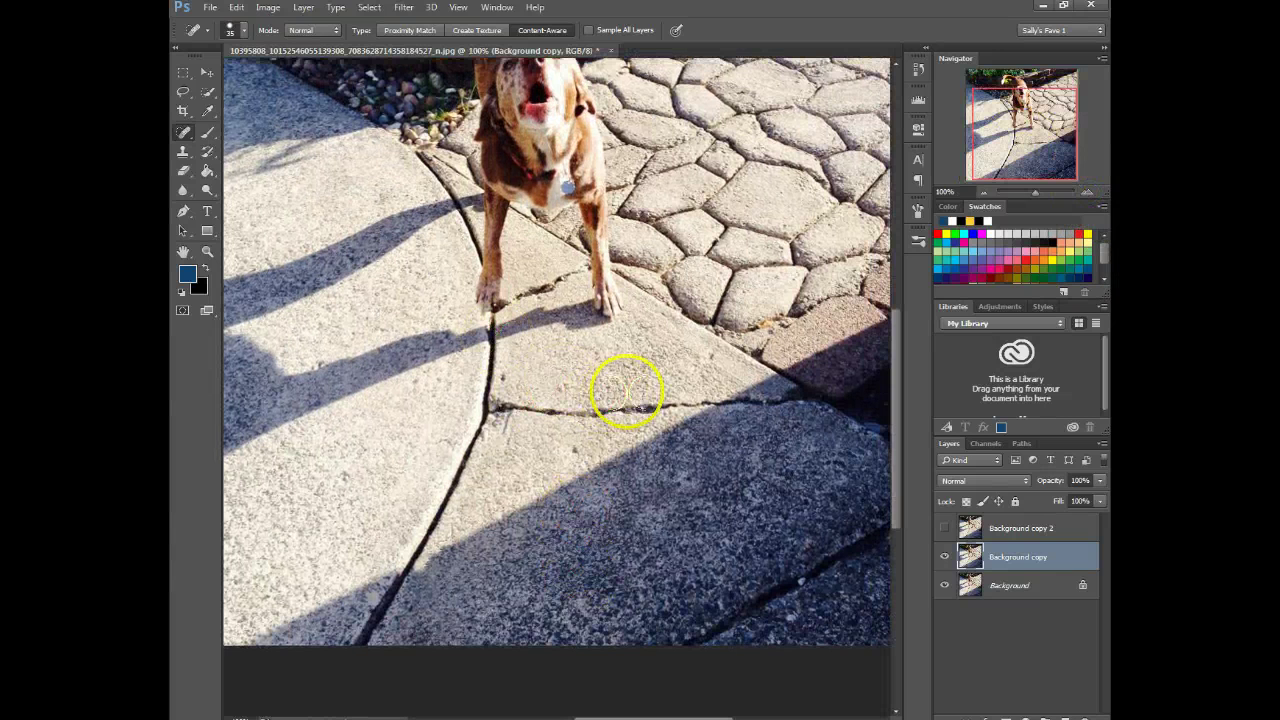
pyautogui.hscroll(1, 626, 391)
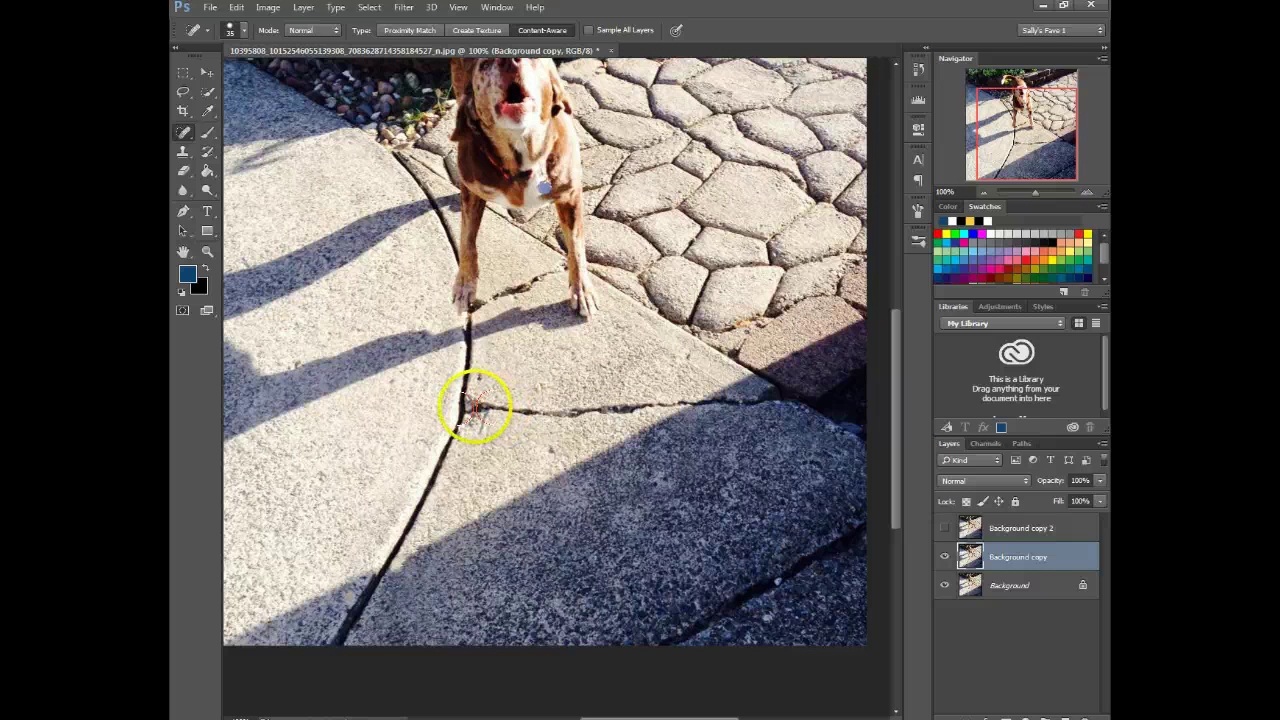
pyautogui.click(475, 407)
pyautogui.moveTo(475, 407); pyautogui.dragTo(722, 404)
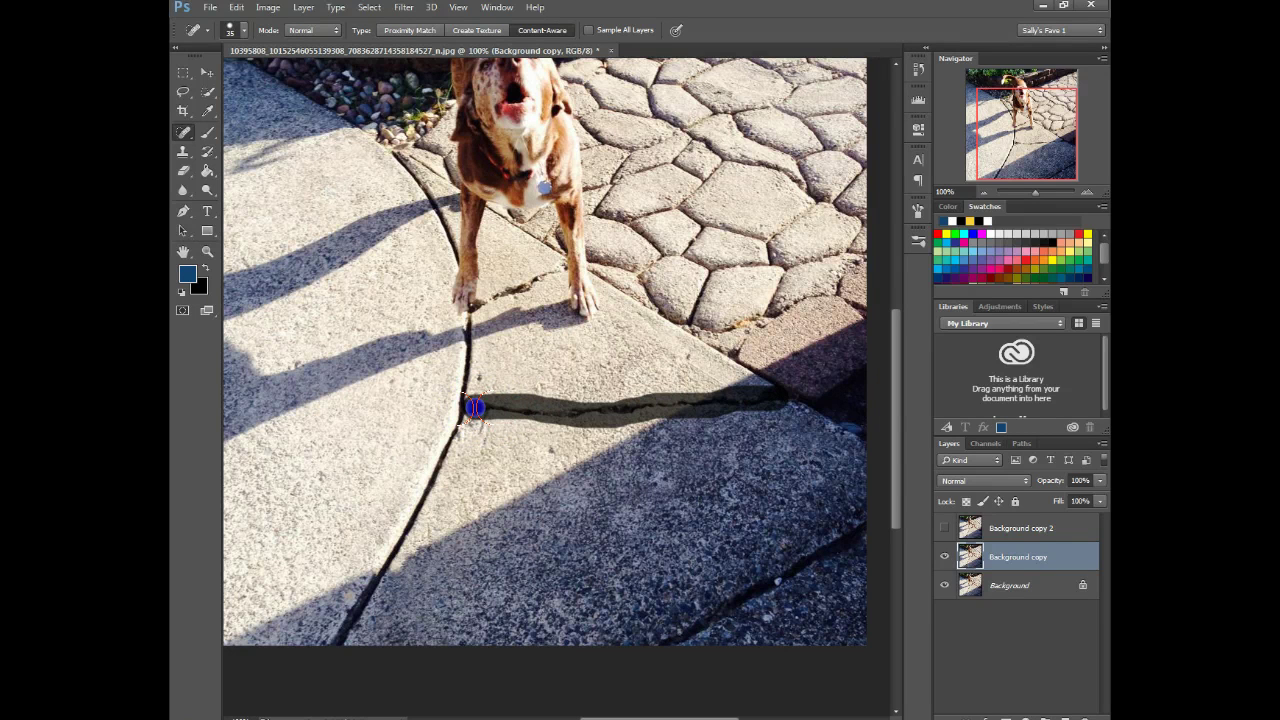
pyautogui.moveTo(778, 397); pyautogui.dragTo(788, 398)
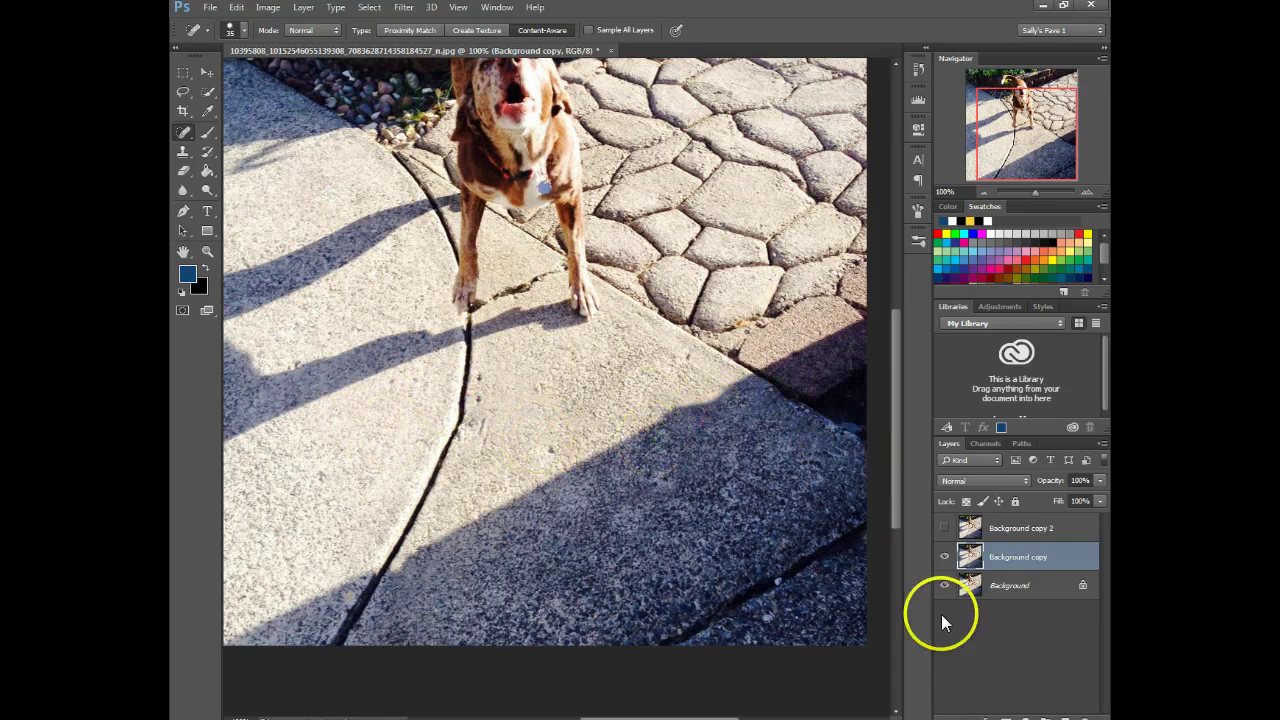
pyautogui.click(945, 559)
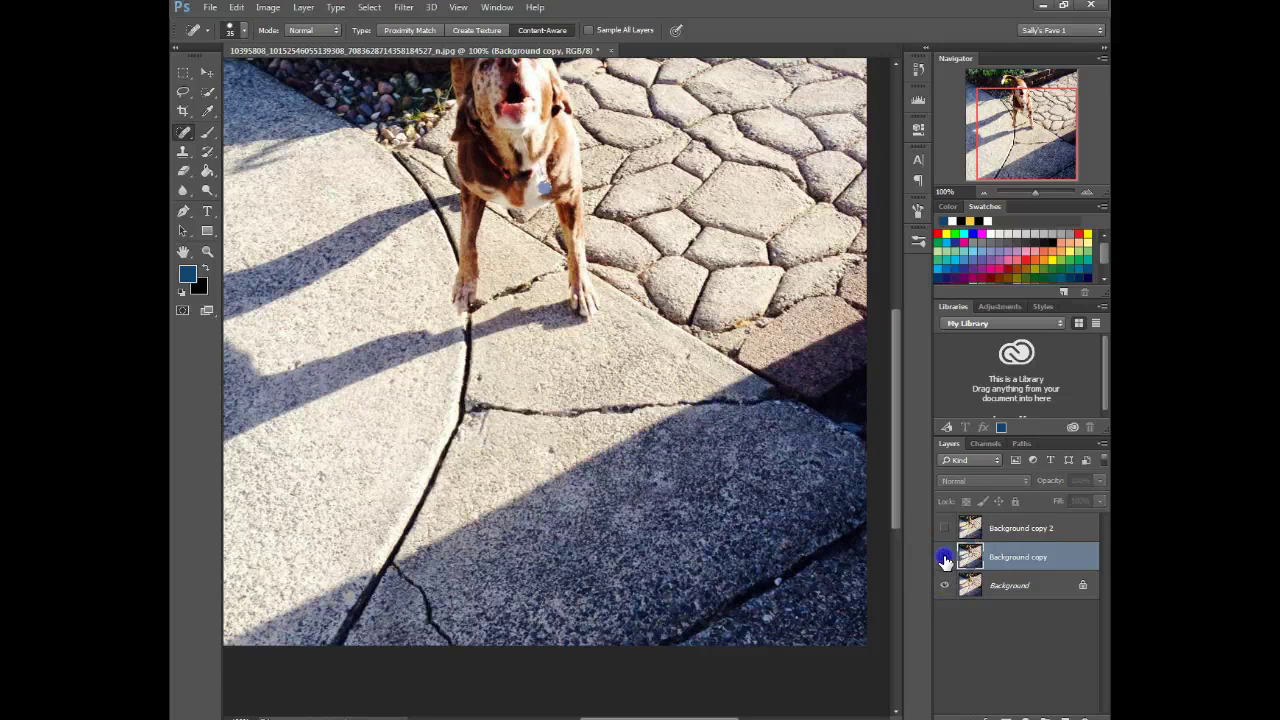
pyautogui.click(945, 559)
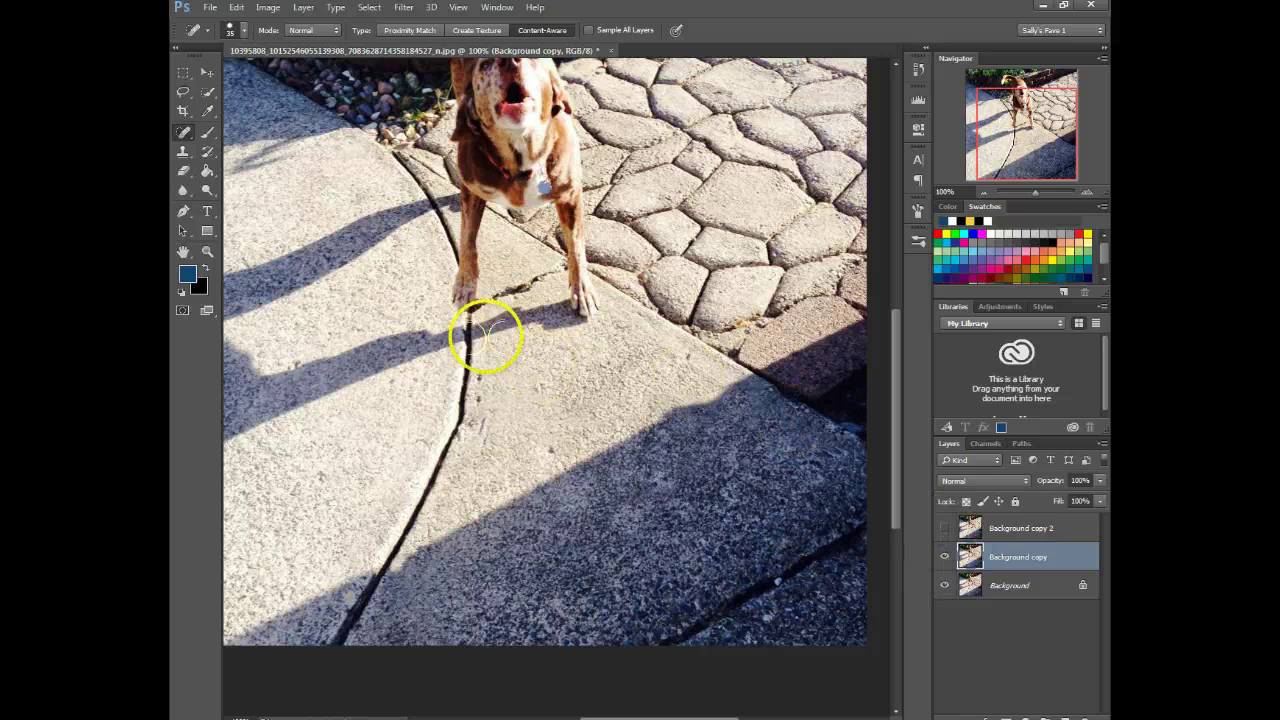
# Step: Heal the small cracks around the dog's paws and leg with a progressively smaller brush
pyautogui.click(483, 305)
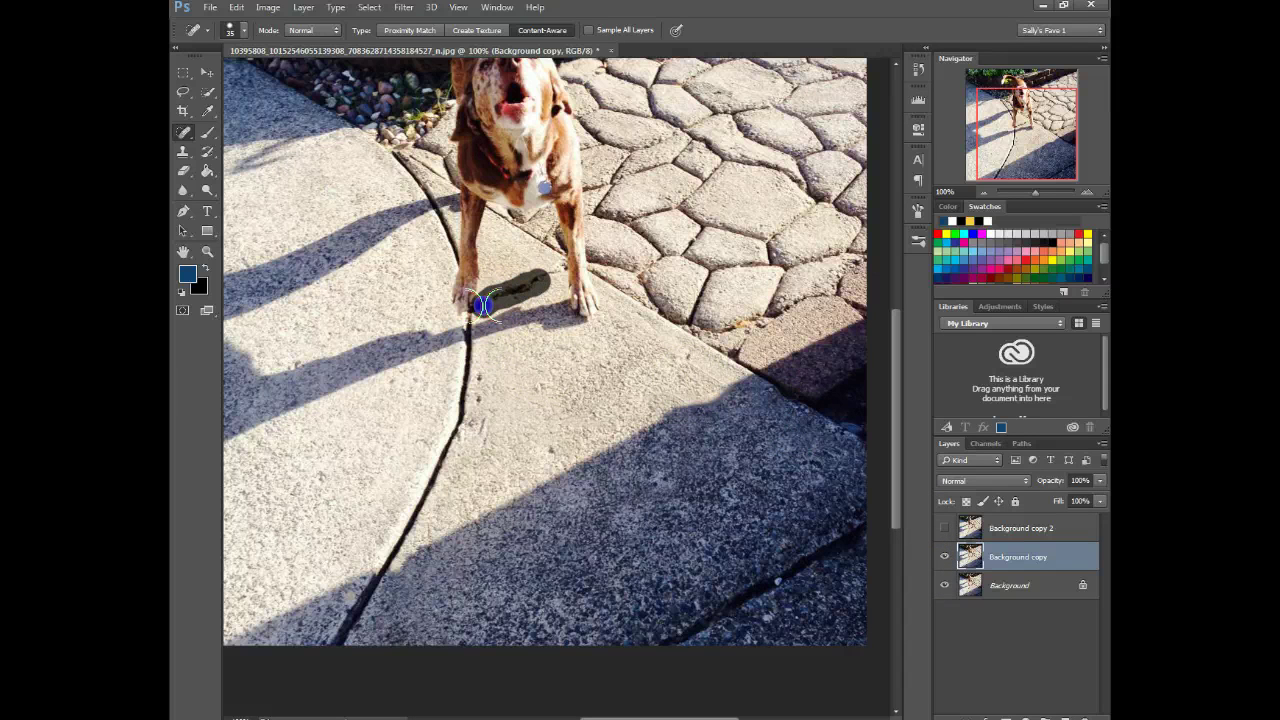
pyautogui.click(557, 259)
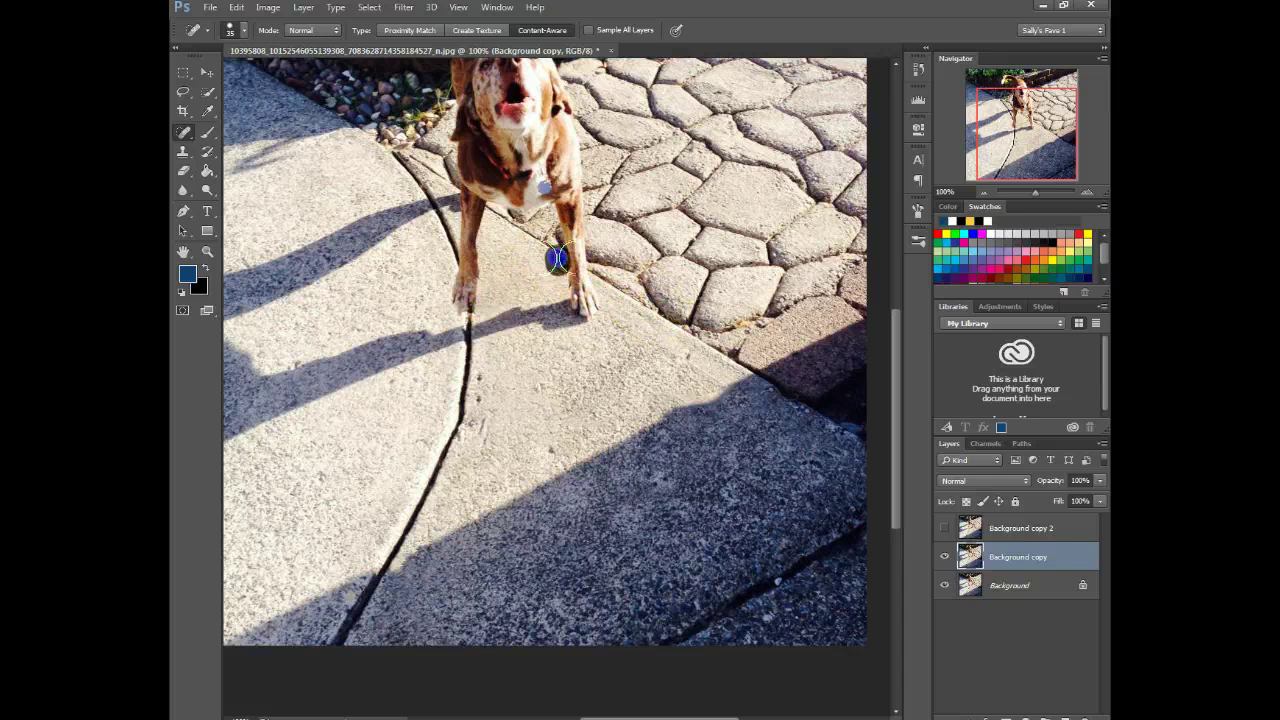
pyautogui.moveTo(548, 268)
pyautogui.mouseDown()
pyautogui.moveTo(582, 298)
pyautogui.moveTo(514, 279)
pyautogui.moveTo(550, 273)
pyautogui.moveTo(592, 302)
pyautogui.moveTo(551, 271)
pyautogui.mouseUp()
pyautogui.press('[')
pyautogui.press('[')
pyautogui.press('[')
pyautogui.moveTo(695, 343); pyautogui.dragTo(545, 296)
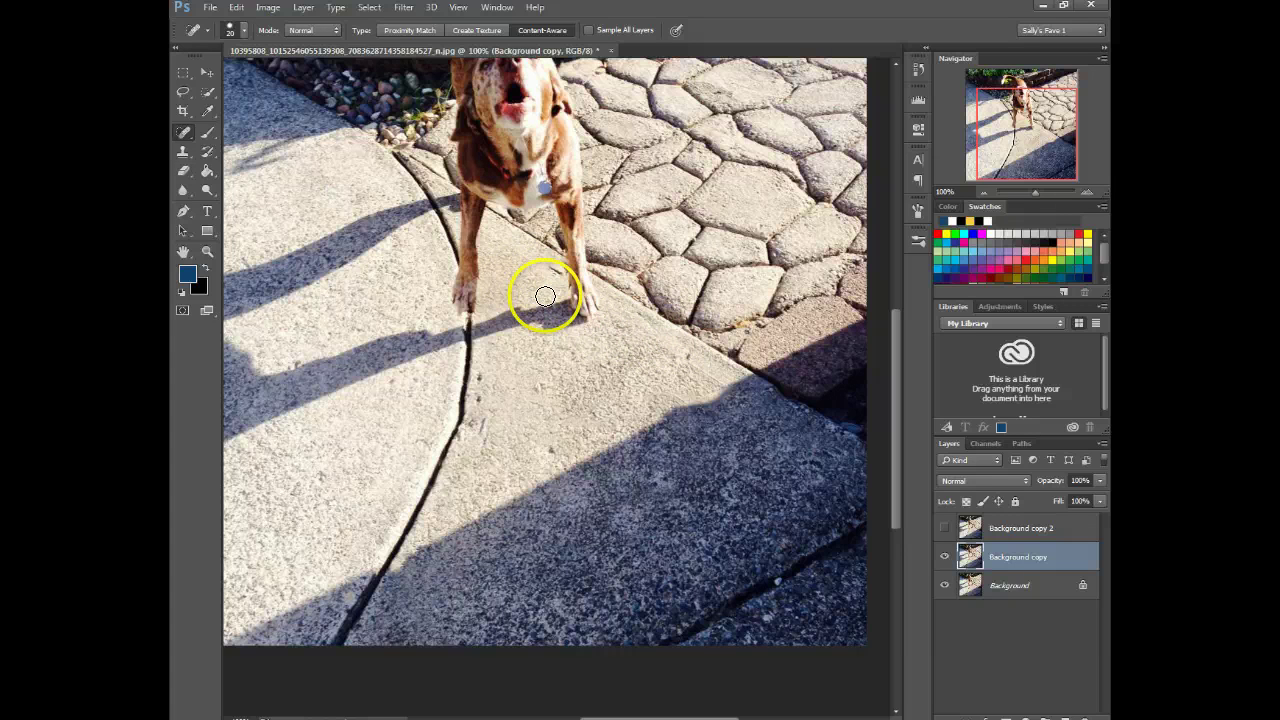
pyautogui.press('[')
pyautogui.click(543, 263)
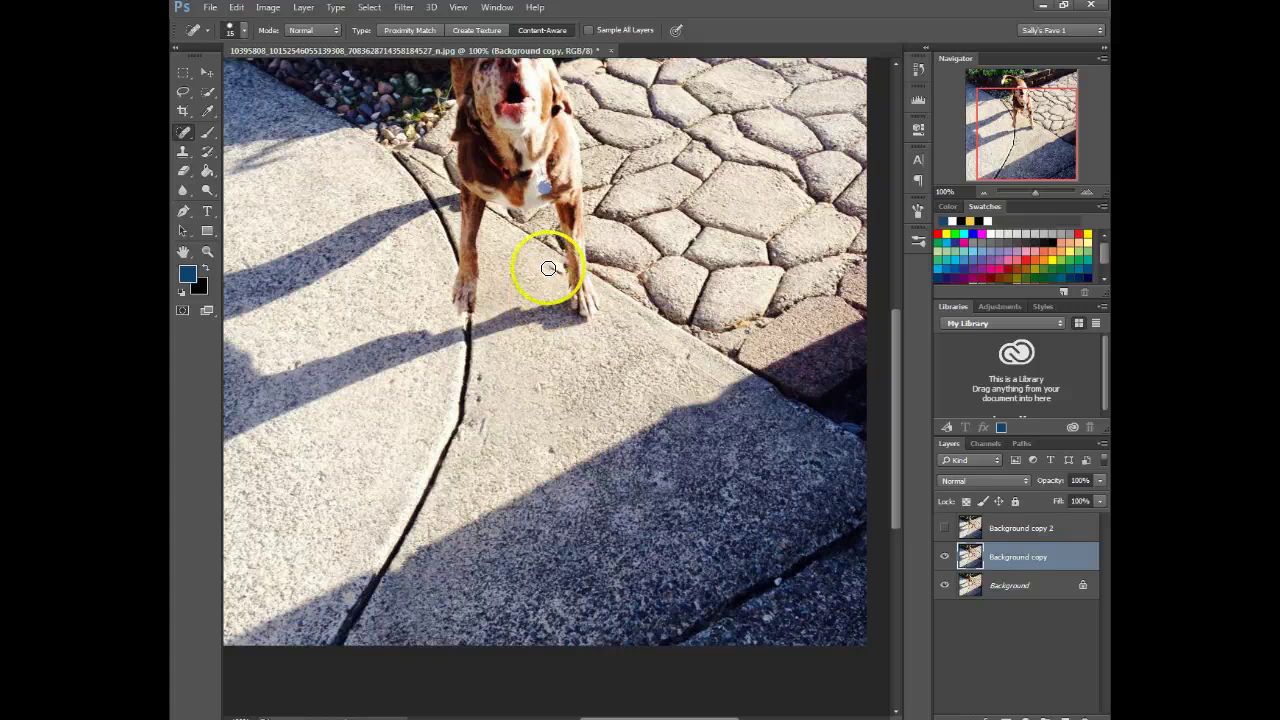
# Step: Zoom back out to 66.7% and toggle Background copy to compare the healing
pyautogui.click(984, 192)
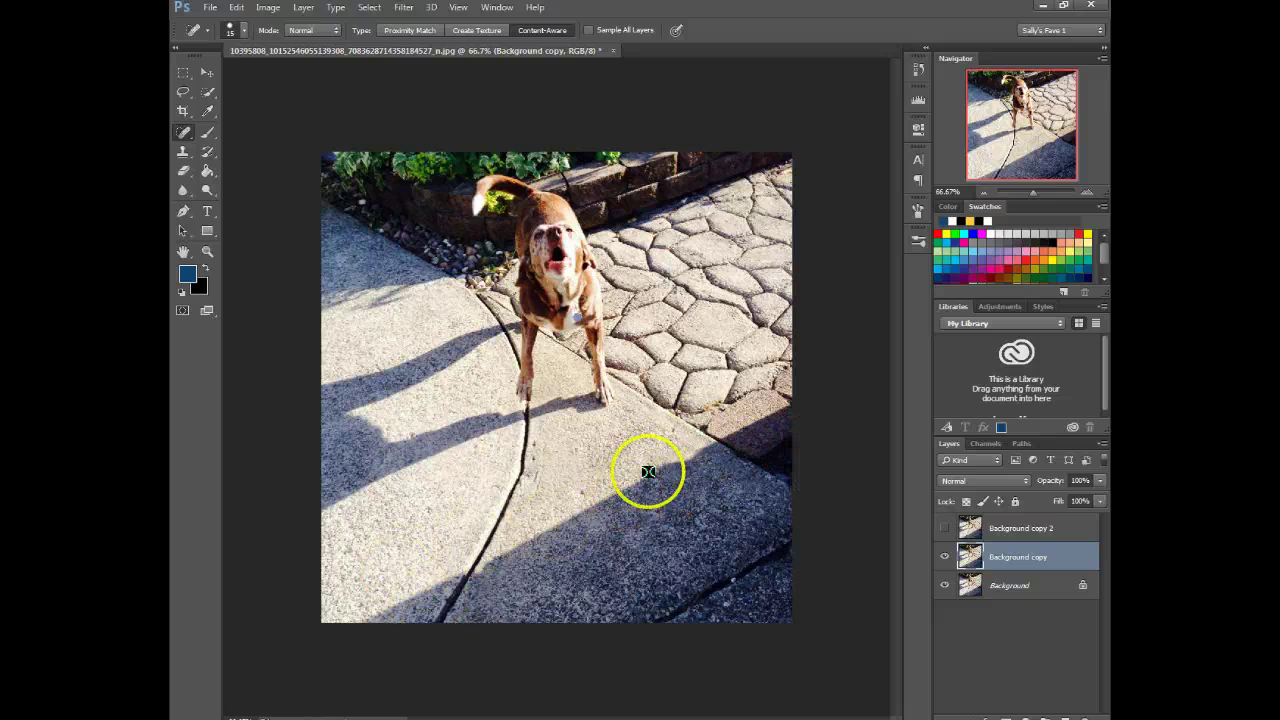
pyautogui.click(946, 556)
pyautogui.click(945, 557)
# Step: Switch to Clone Stamp at size 40, sample clean sidewalk, and stamp over the remaining spot
pyautogui.click(182, 151)
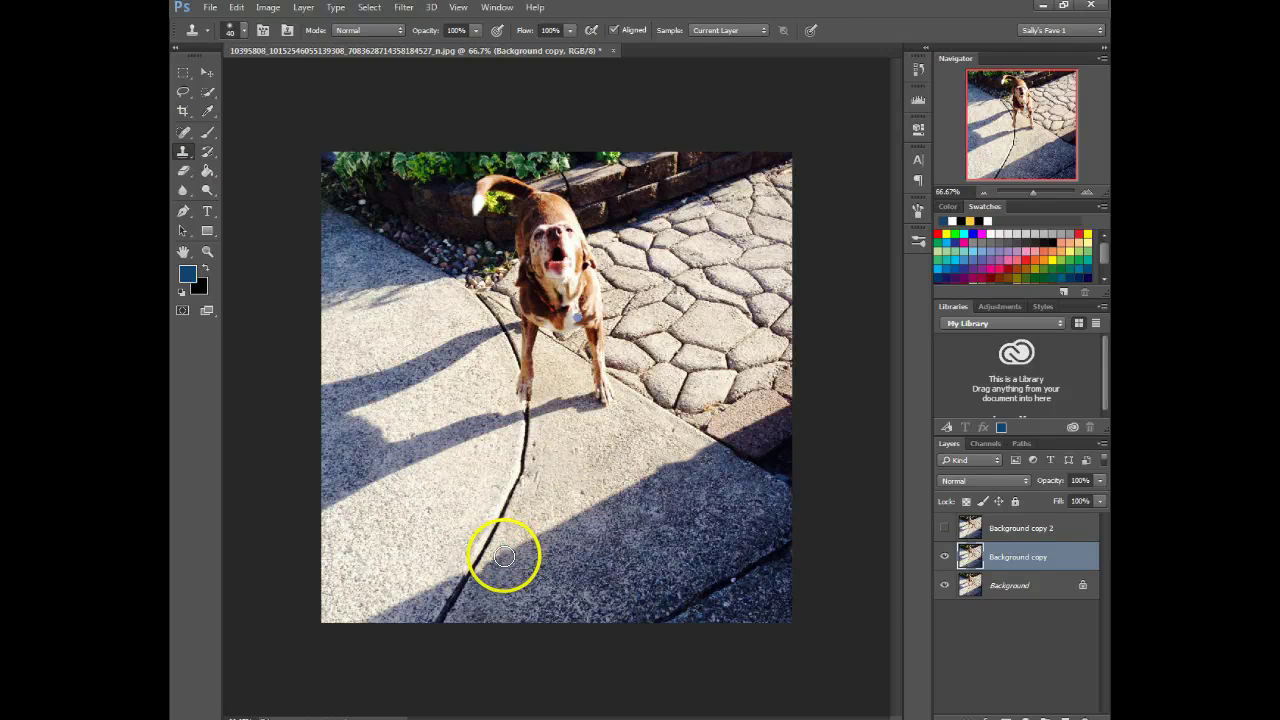
pyautogui.press(']')
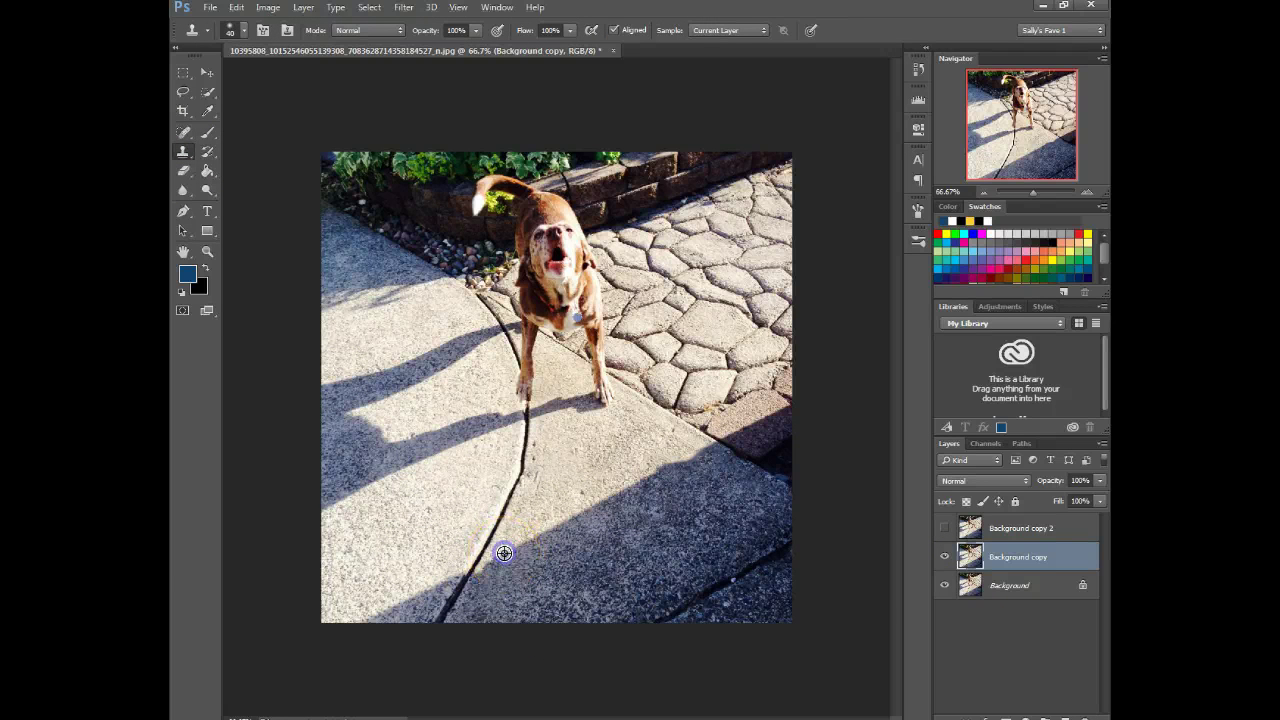
pyautogui.click(495, 561)
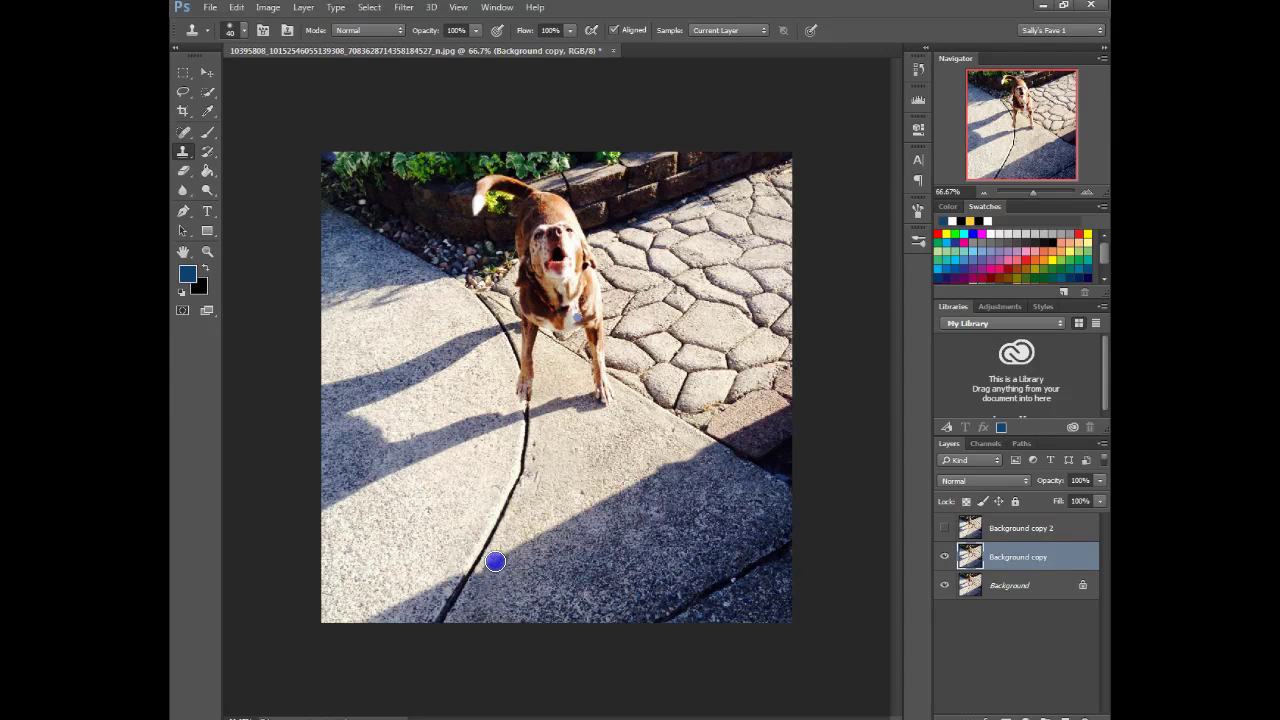
pyautogui.click(662, 467)
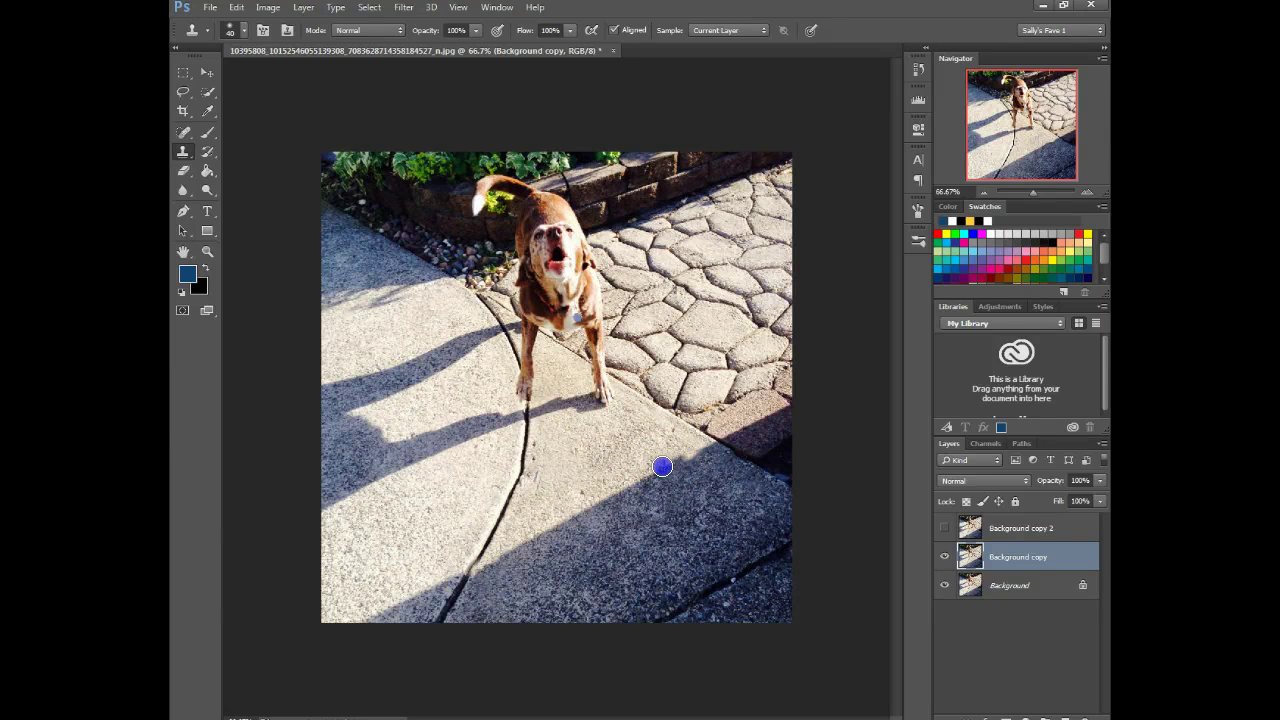
pyautogui.click(690, 456)
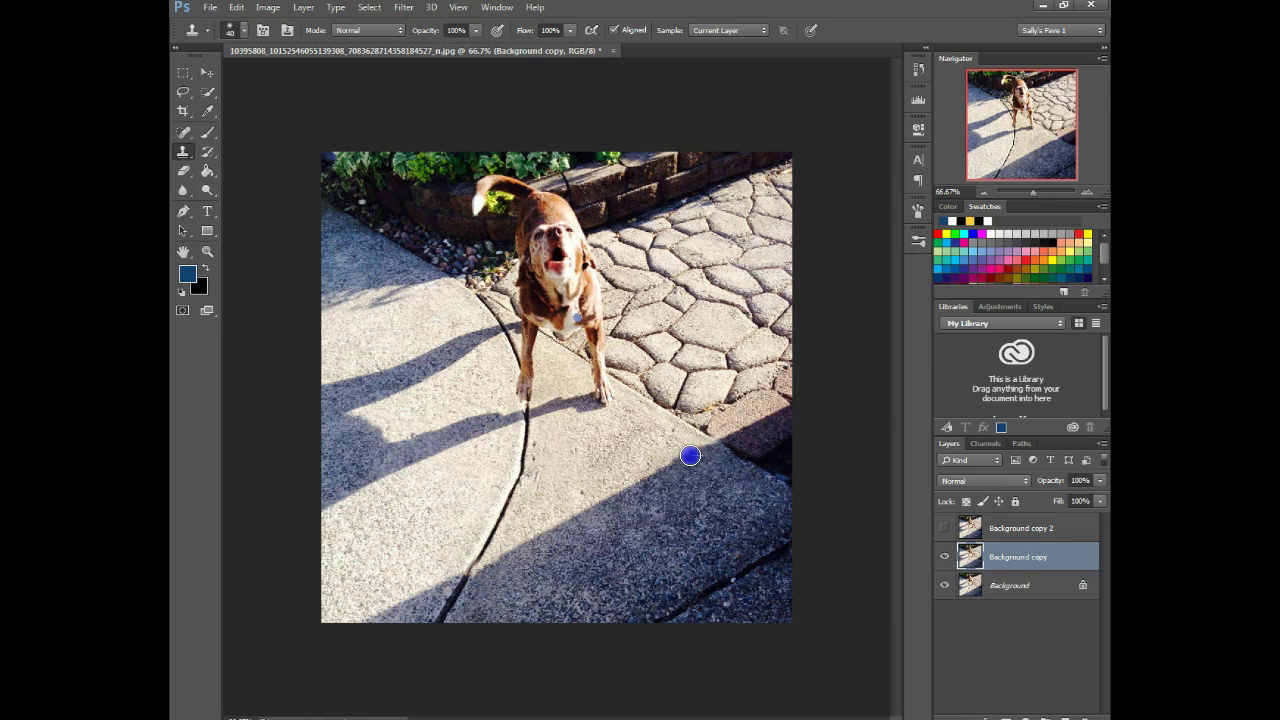
# Step: Toggle Background copy and Background copy 2 visibility to compare, ending with both shown
pyautogui.click(944, 557)
pyautogui.click(944, 557)
pyautogui.click(944, 557)
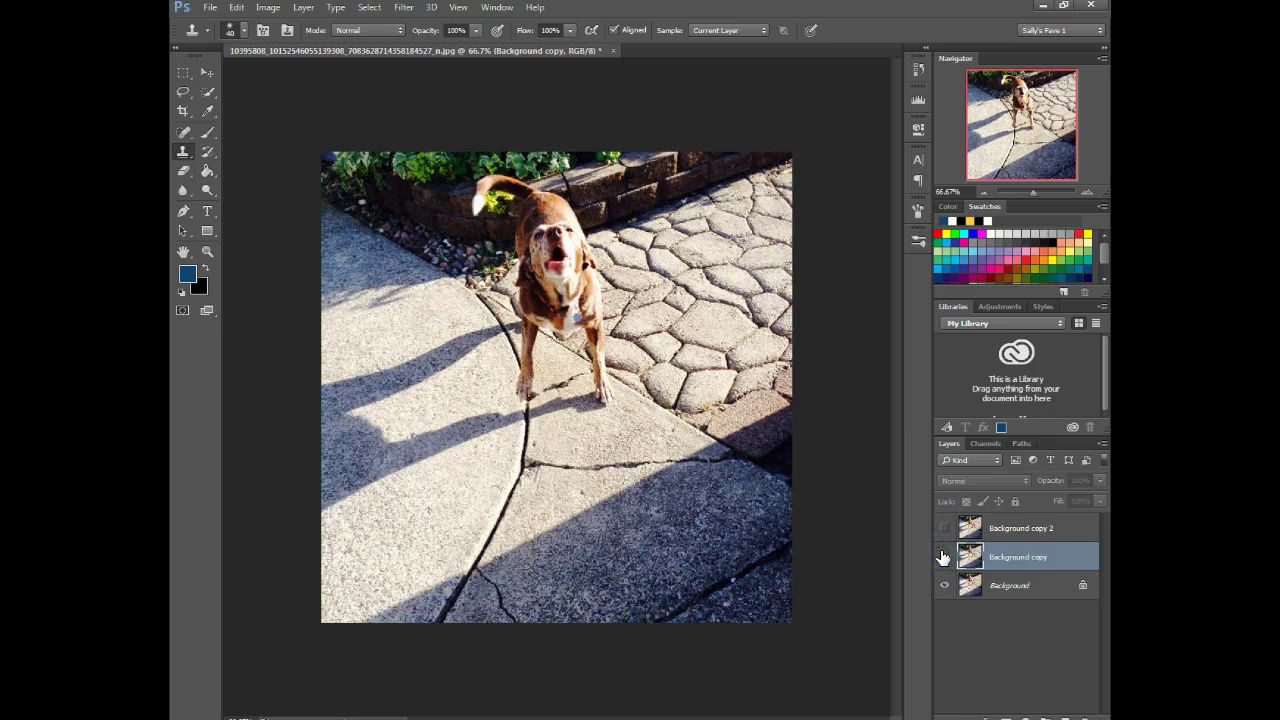
pyautogui.click(944, 557)
pyautogui.click(946, 528)
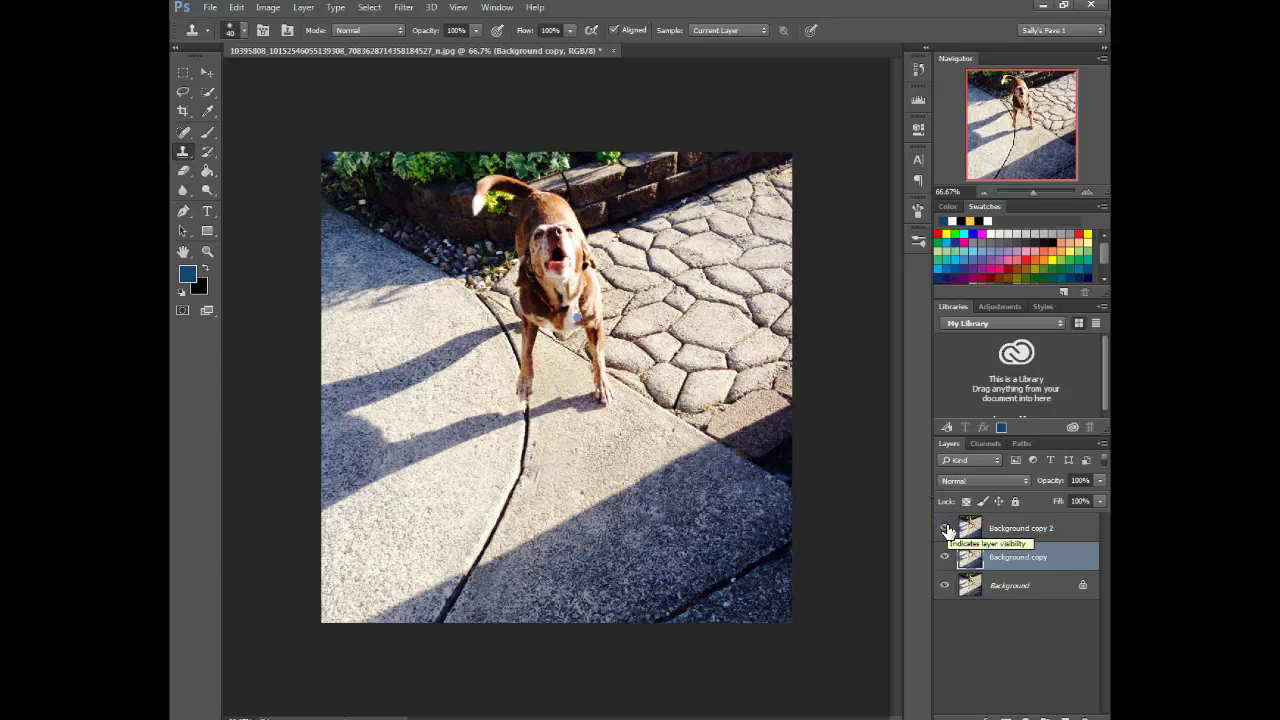
pyautogui.click(946, 529)
pyautogui.click(946, 529)
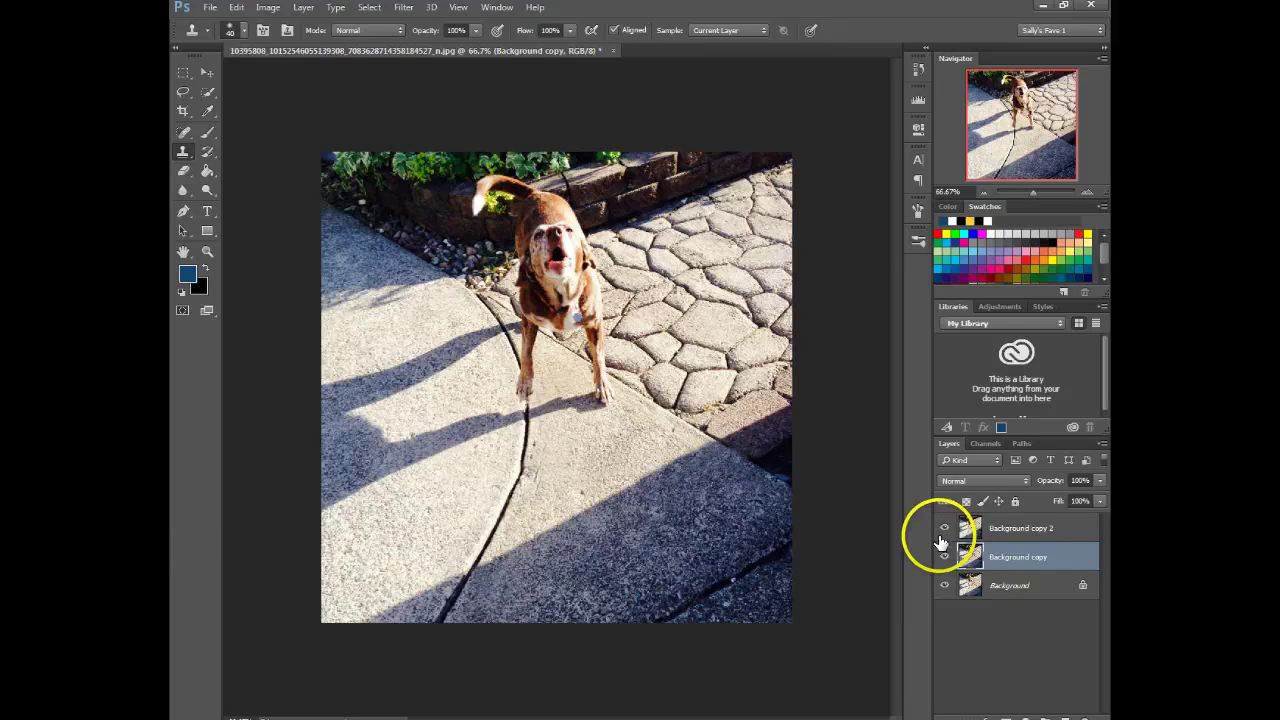
pyautogui.click(944, 530)
pyautogui.click(945, 557)
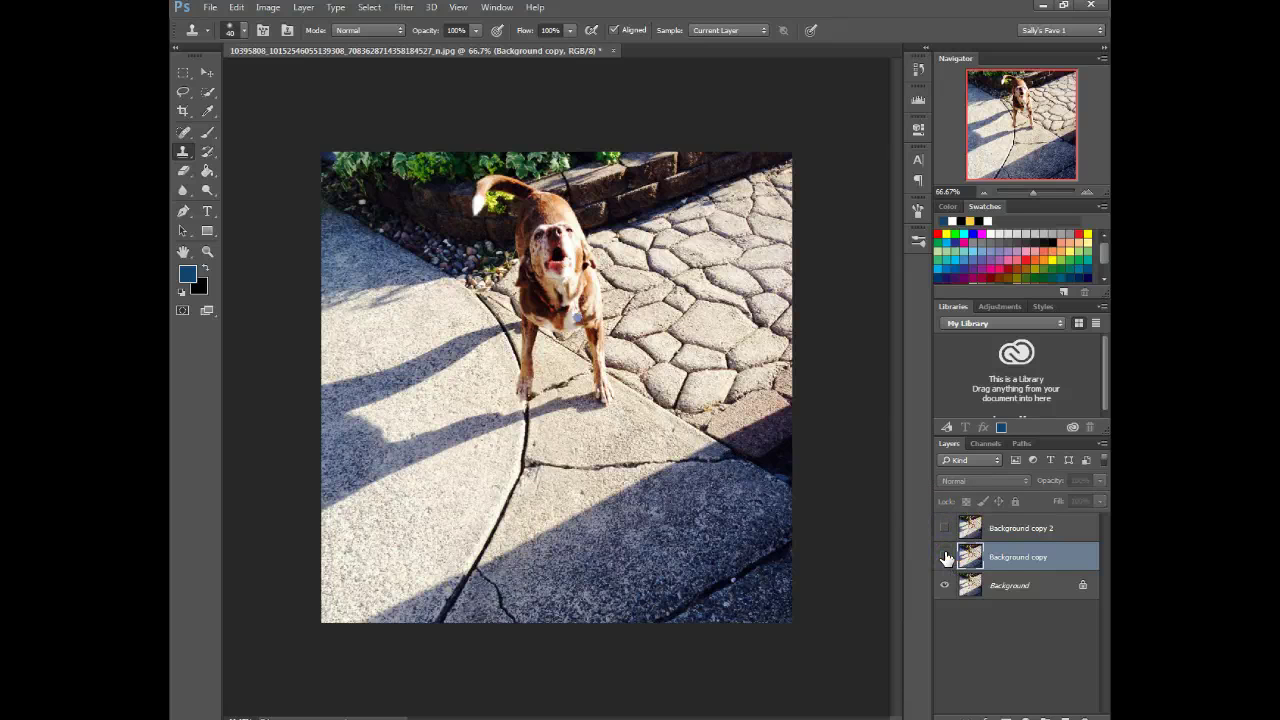
pyautogui.click(946, 557)
pyautogui.click(945, 529)
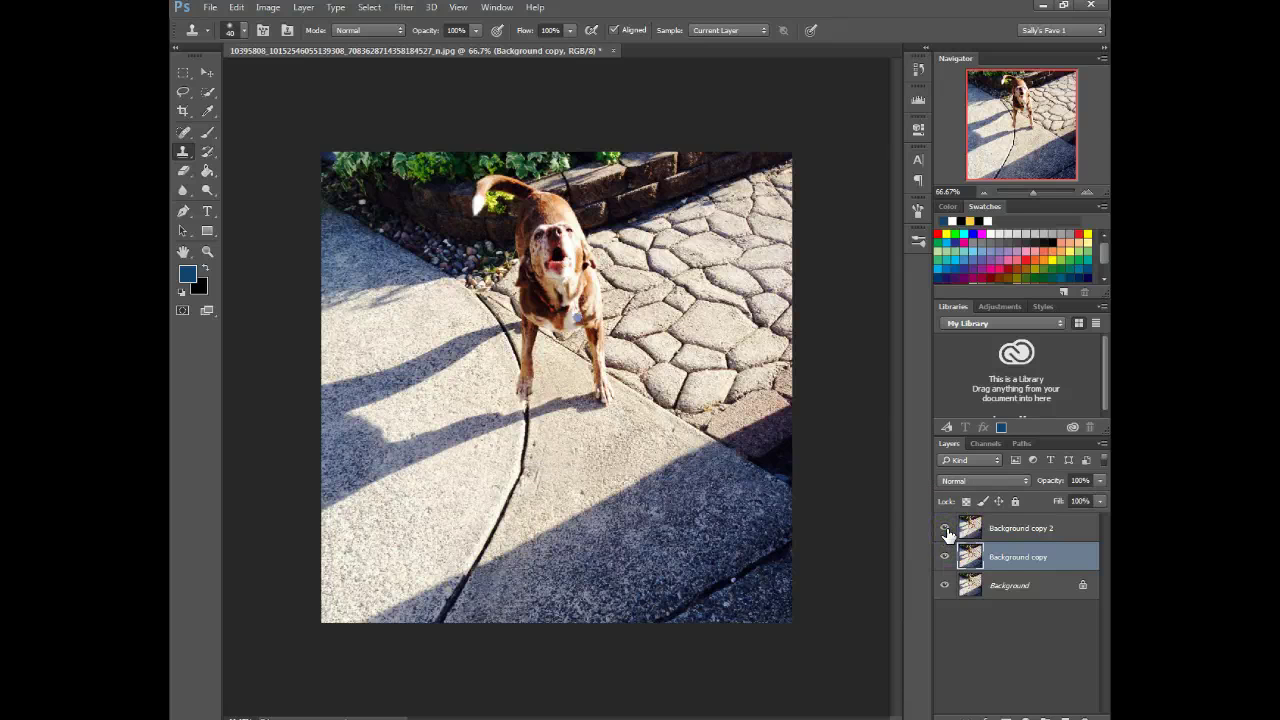